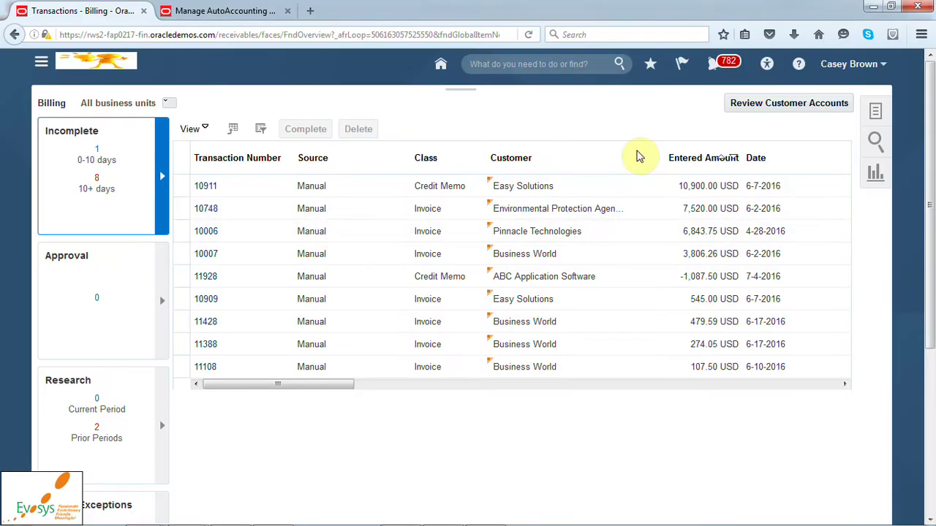
Step: Start creating a new billing transaction and set its transaction class to Credit memo
{"action": "left_click", "coordinate": [681, 184]}
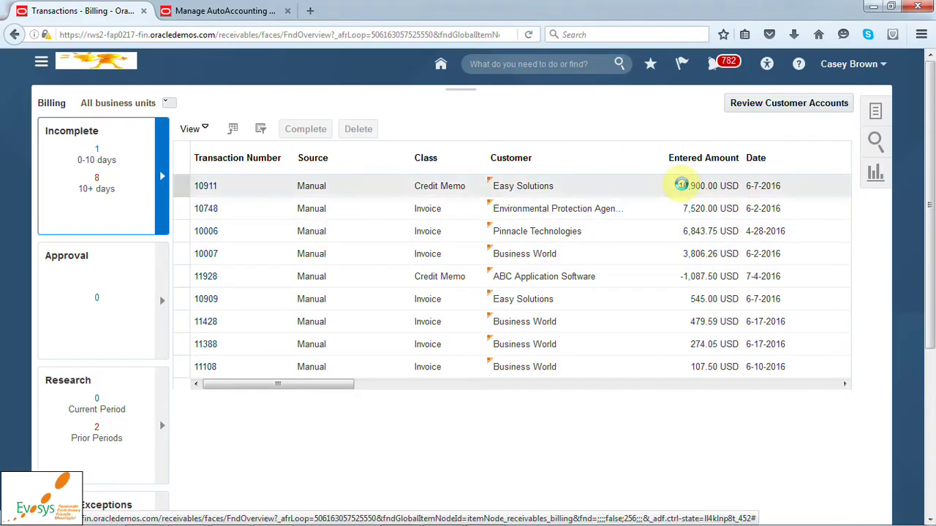
{"action": "left_click", "coordinate": [876, 123]}
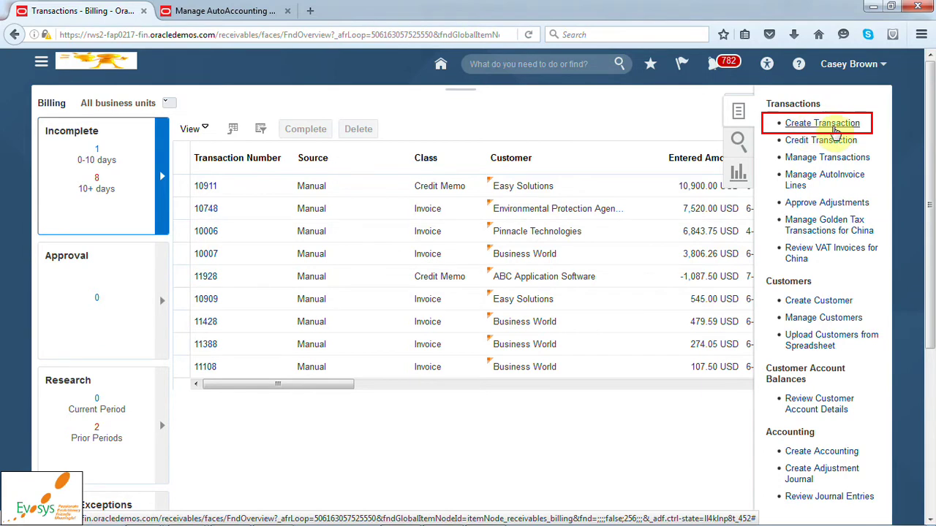
{"action": "left_click", "coordinate": [834, 124]}
{"action": "left_click", "coordinate": [218, 151]}
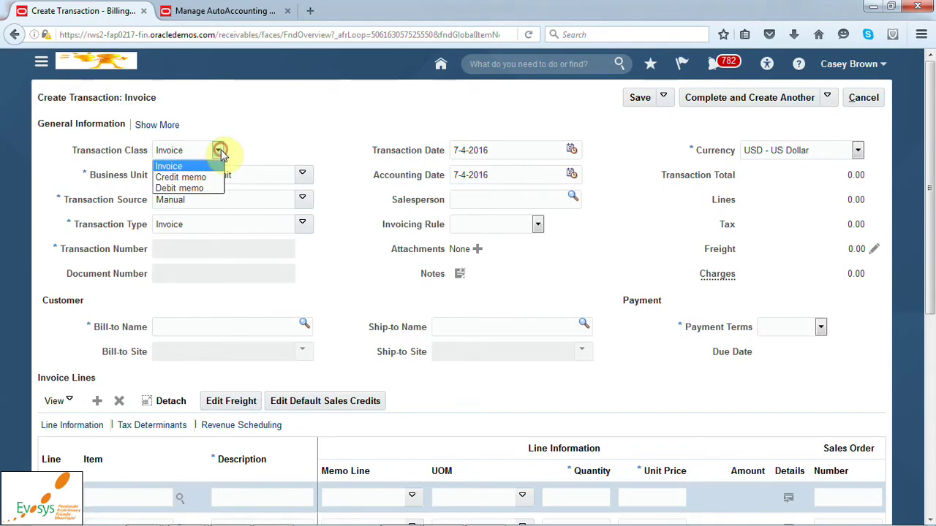
{"action": "left_click", "coordinate": [204, 177]}
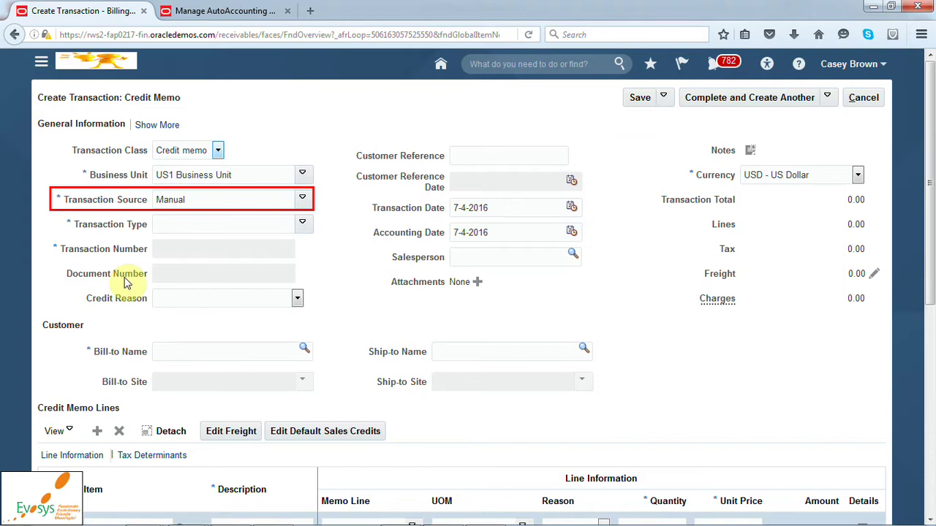
Step: Choose the regular Credit Memo transaction type, keeping US1 Business Unit and the Manual transaction source
{"action": "left_click", "coordinate": [287, 173]}
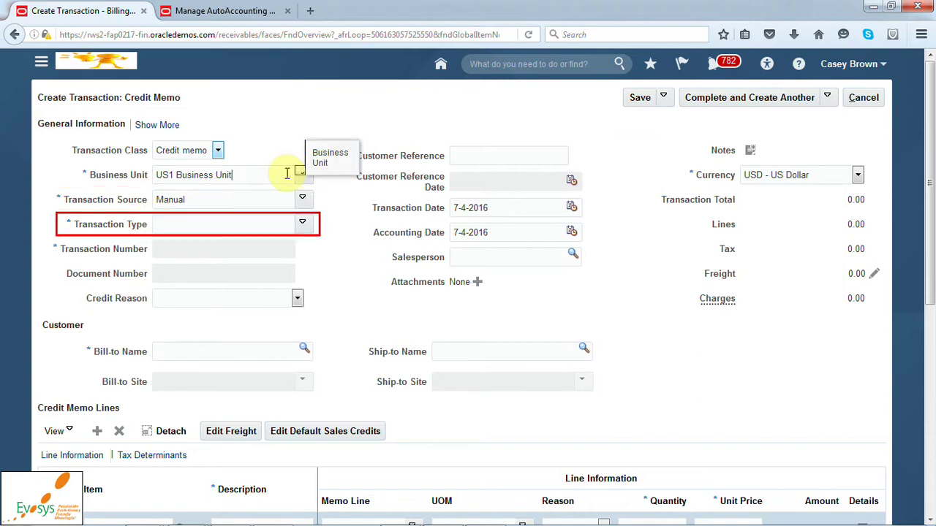
{"action": "left_click", "coordinate": [252, 196]}
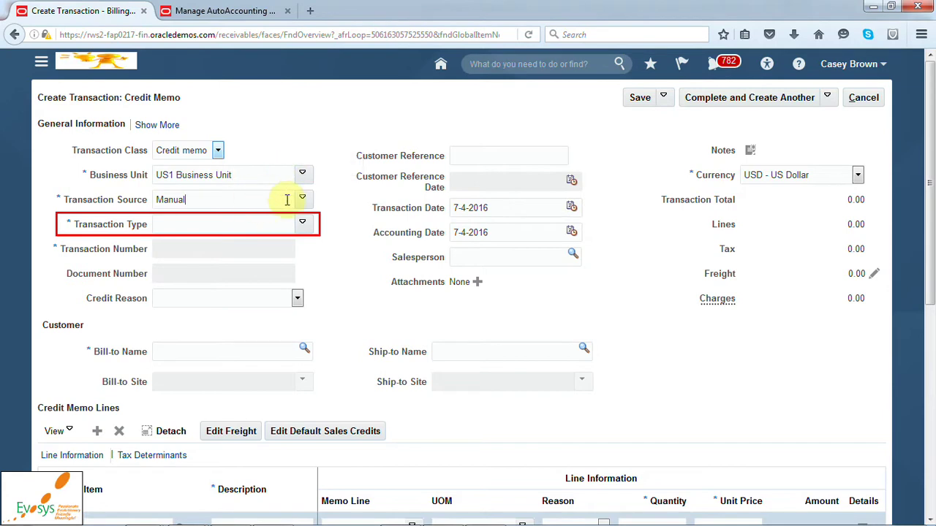
{"action": "left_click", "coordinate": [160, 200]}
{"action": "left_click_drag", "start_coordinate": [160, 200], "coordinate": [184, 201]}
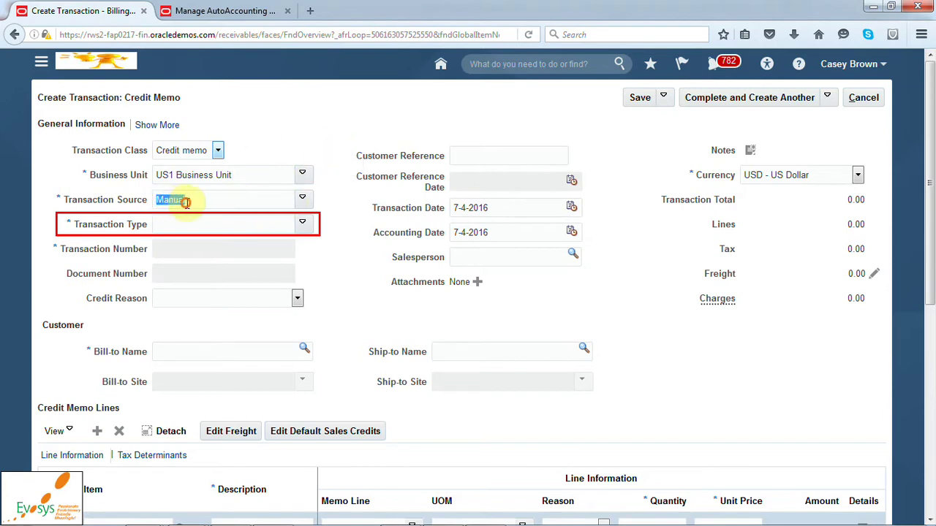
{"action": "left_click", "coordinate": [193, 202]}
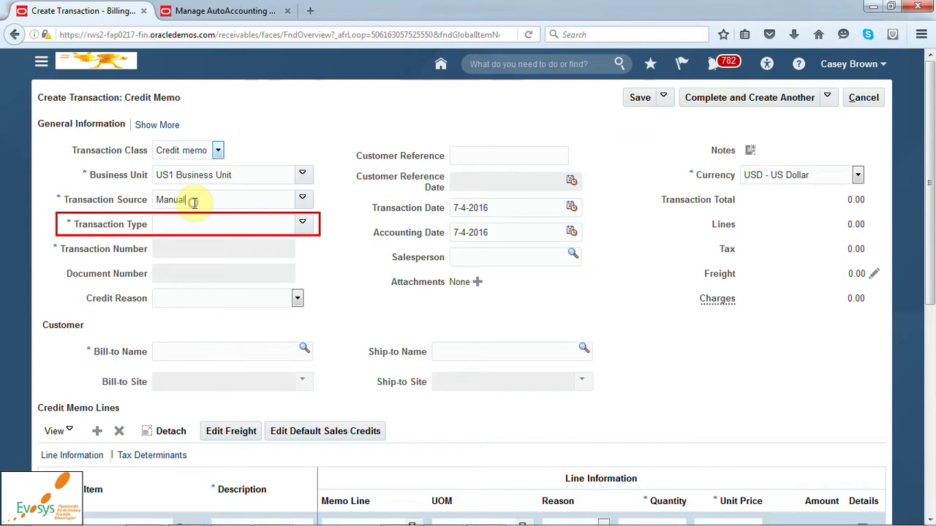
{"action": "left_click", "coordinate": [302, 225]}
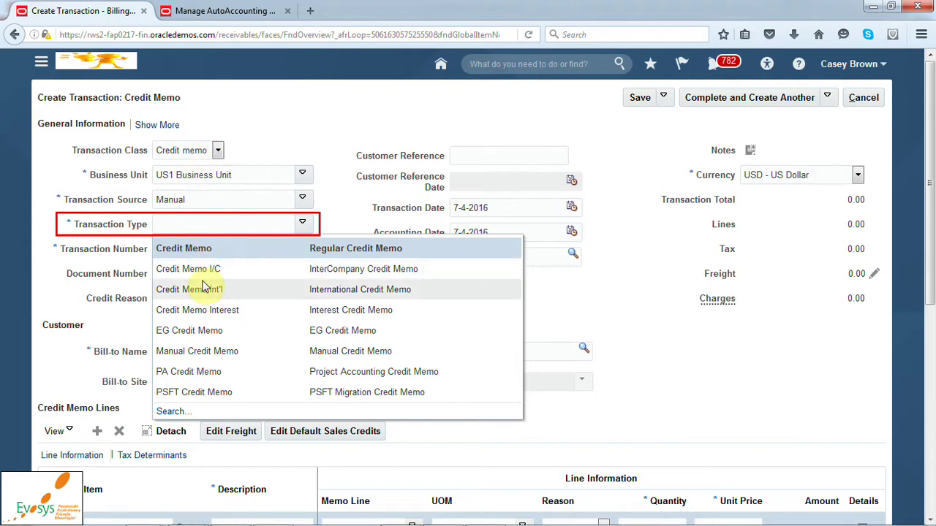
{"action": "left_click", "coordinate": [336, 256]}
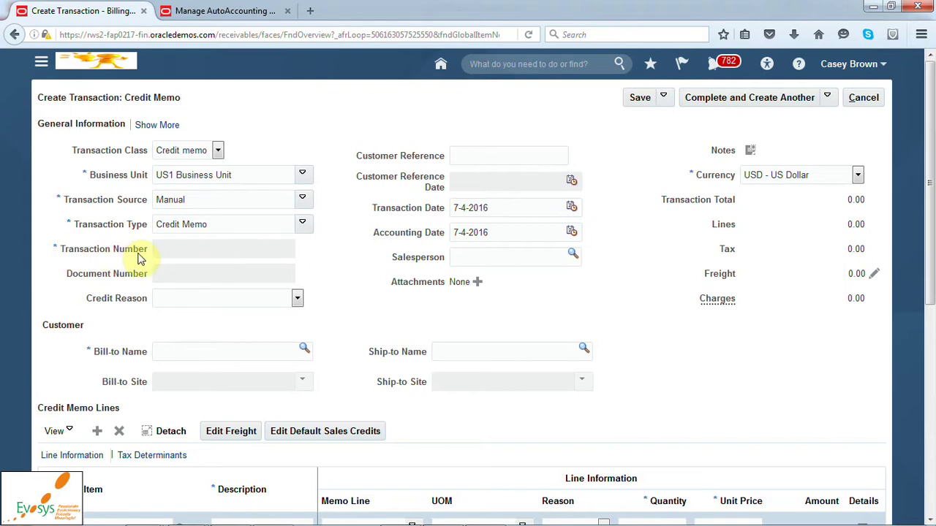
Step: Enter "Rebate Request" as the customer reference and fill in the salesperson's name
{"action": "left_click", "coordinate": [474, 161]}
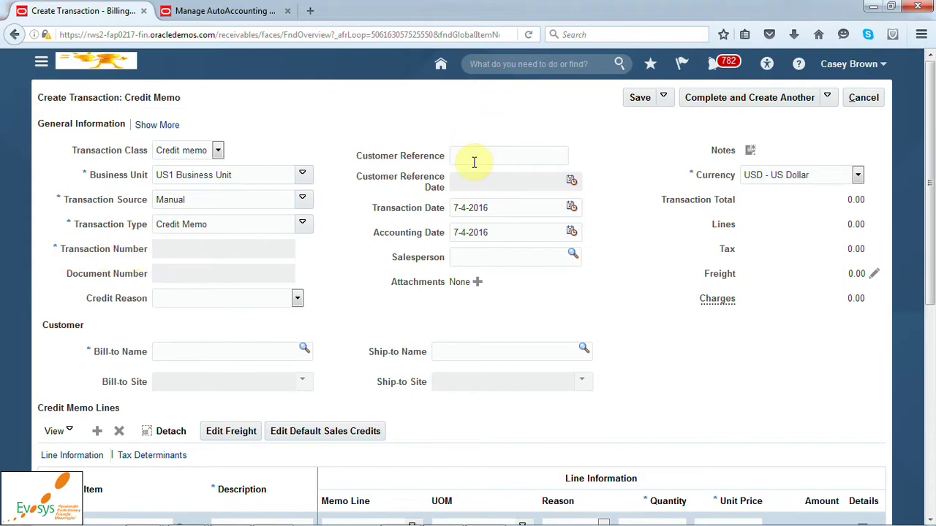
{"action": "type", "text": "Rebate Request"}
{"action": "key", "text": "Tab"}
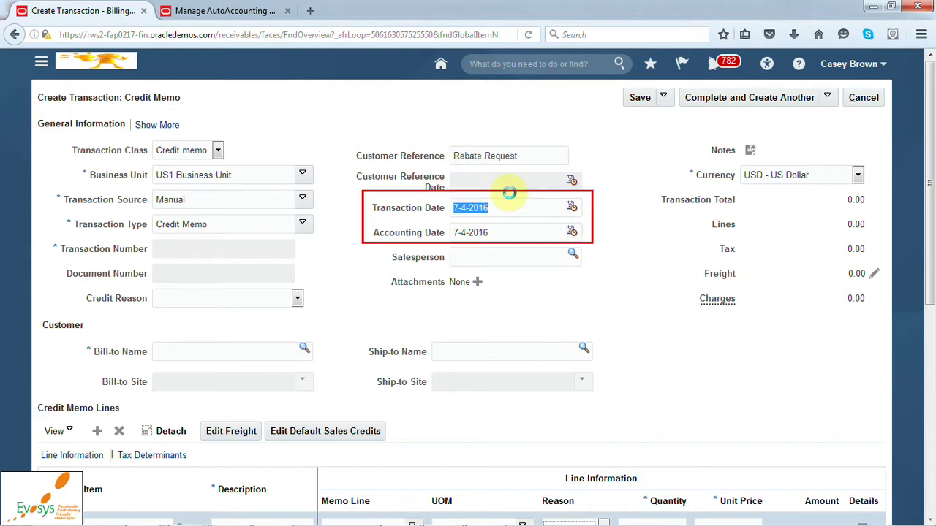
{"action": "left_click", "coordinate": [491, 234]}
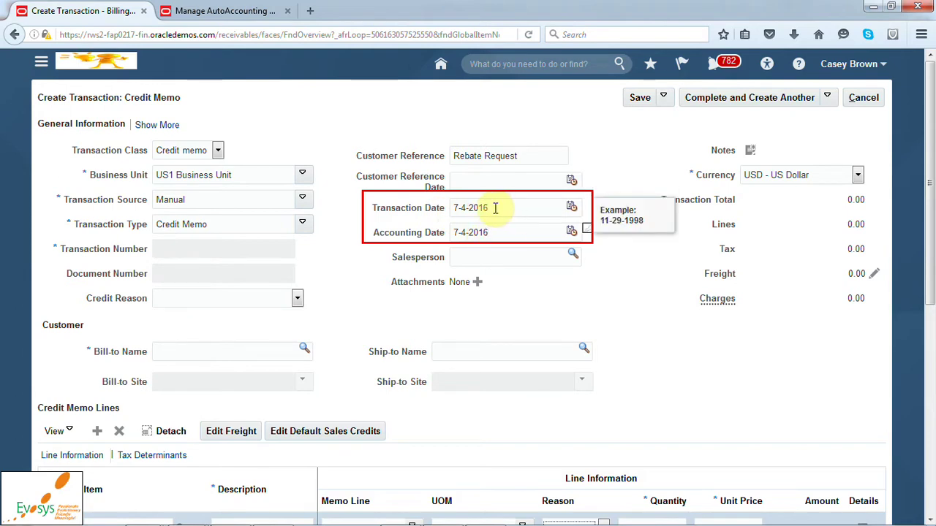
{"action": "left_click", "coordinate": [503, 234]}
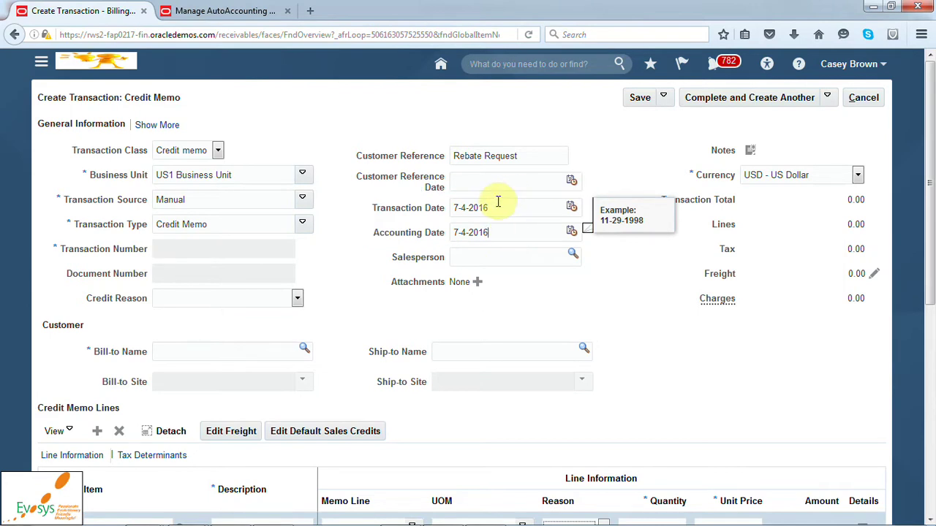
{"action": "left_click", "coordinate": [520, 256]}
{"action": "type", "text": "Lisa"}
{"action": "key", "text": "Tab"}
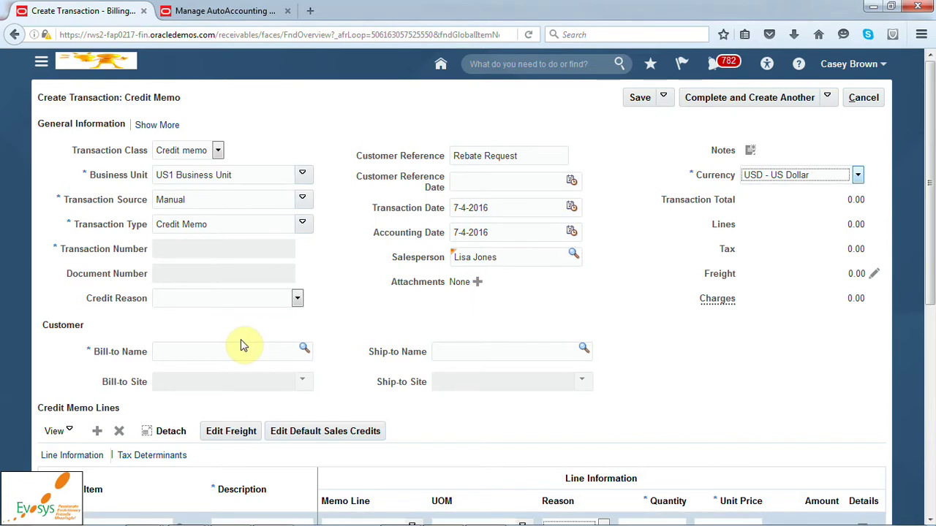
Step: Set the bill-to customer to ABC Application Software, using its default sites and ship-to details
{"action": "left_click", "coordinate": [211, 353]}
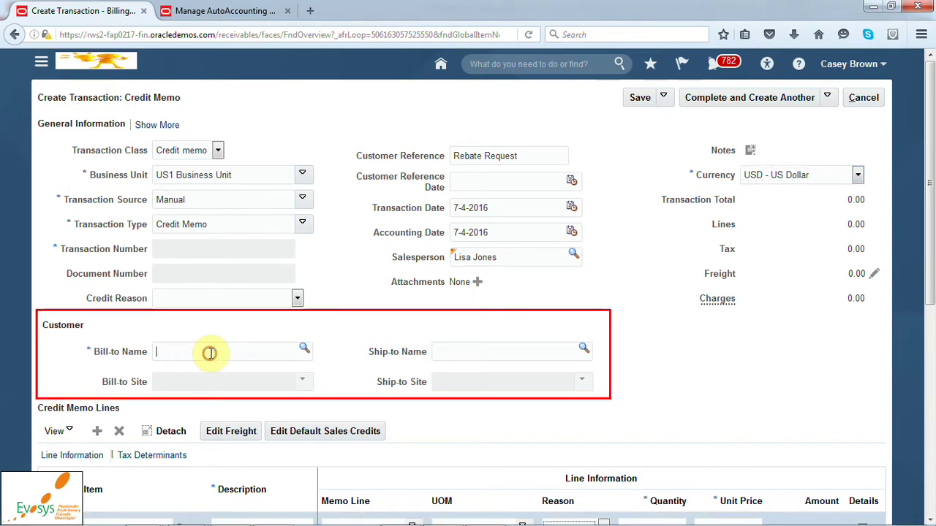
{"action": "type", "text": "ABC App"}
{"action": "key", "text": "Tab"}
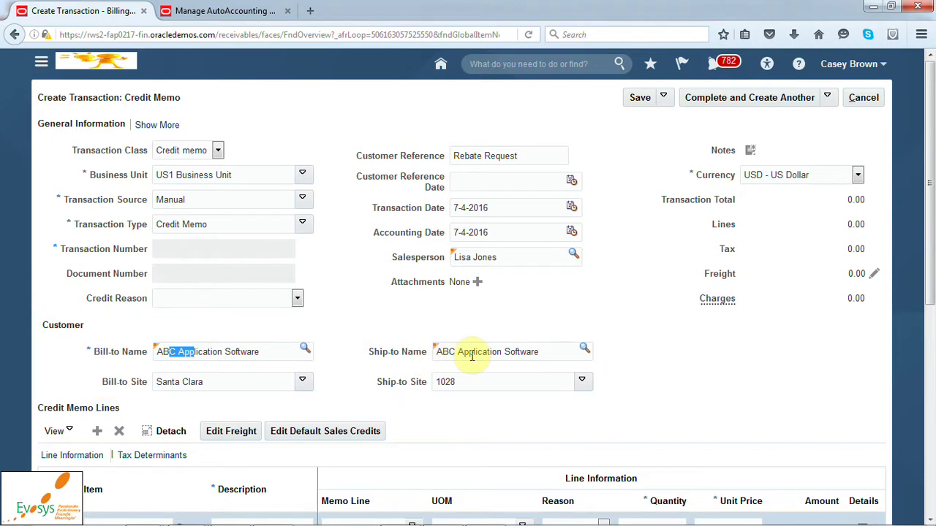
{"action": "left_click_drag", "start_coordinate": [474, 356], "coordinate": [533, 349]}
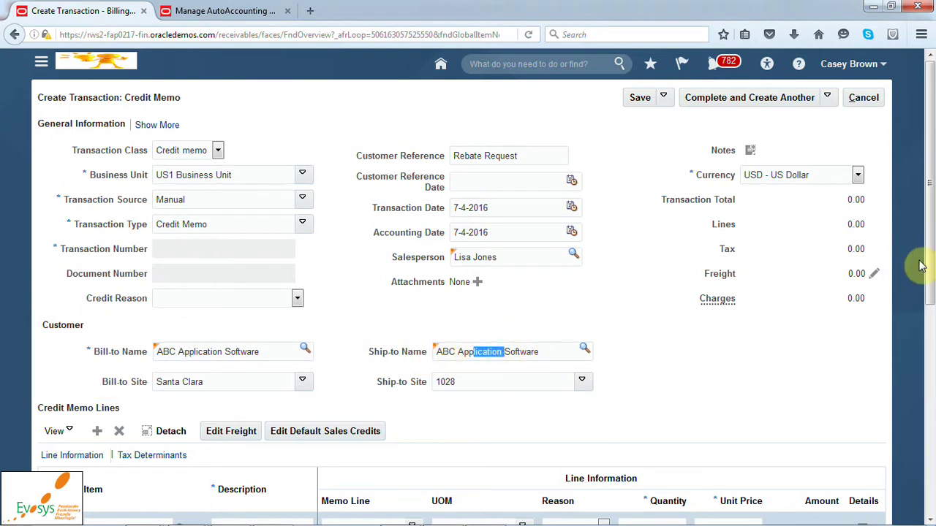
Step: Describe credit memo line 1 as "Rebate for last year's purchases"
{"action": "scroll", "coordinate": [932, 298], "scroll_direction": "down", "scroll_amount": 1}
{"action": "scroll", "coordinate": [932, 298], "scroll_direction": "down", "scroll_amount": 1}
{"action": "scroll", "coordinate": [932, 285], "scroll_direction": "up", "scroll_amount": 1}
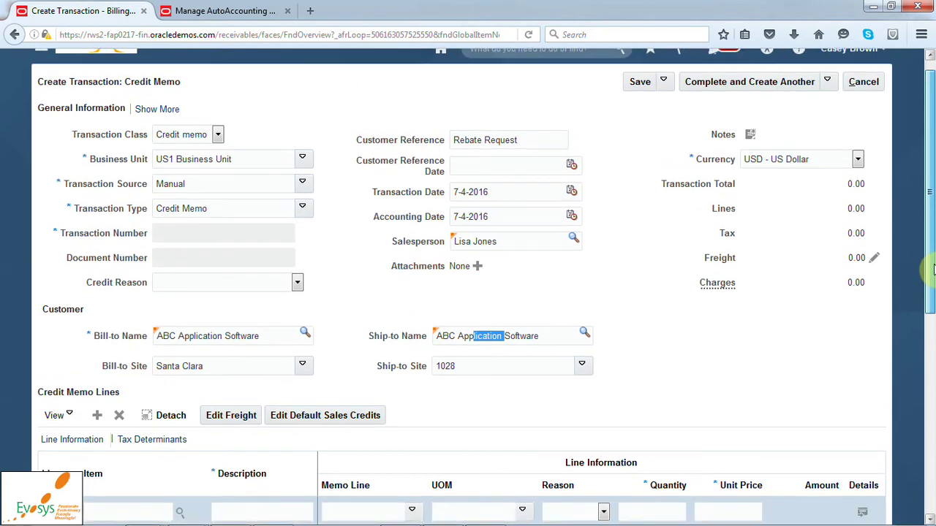
{"action": "scroll", "coordinate": [932, 272], "scroll_direction": "down", "scroll_amount": 1}
{"action": "scroll", "coordinate": [933, 272], "scroll_direction": "down", "scroll_amount": 5}
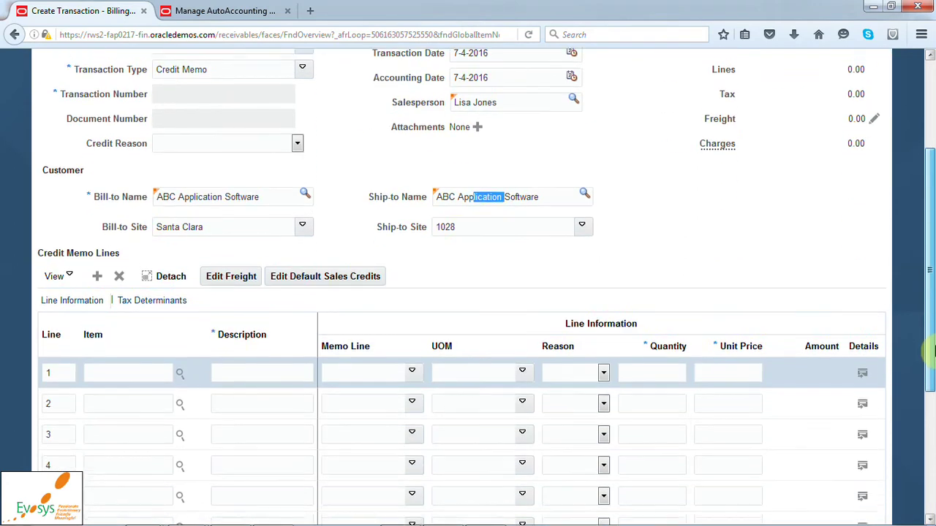
{"action": "left_click", "coordinate": [289, 367]}
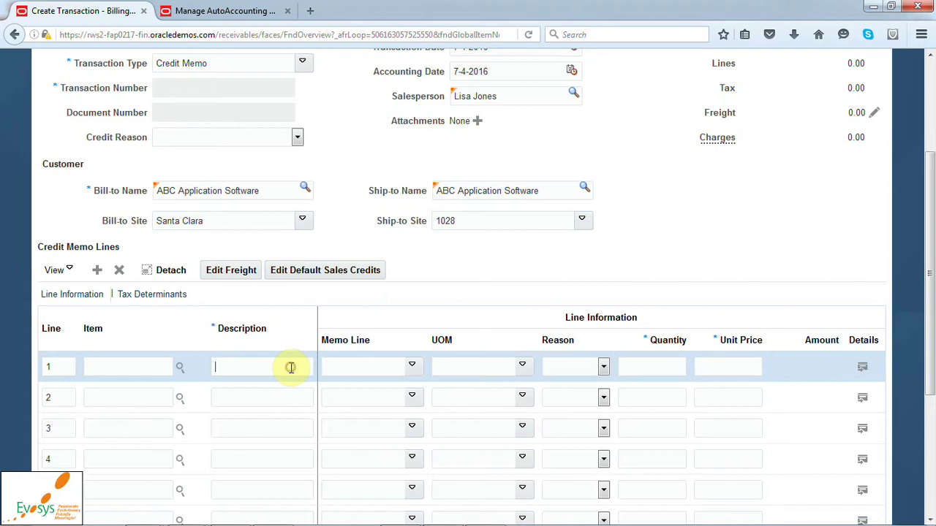
{"action": "type", "text": "Rebate"}
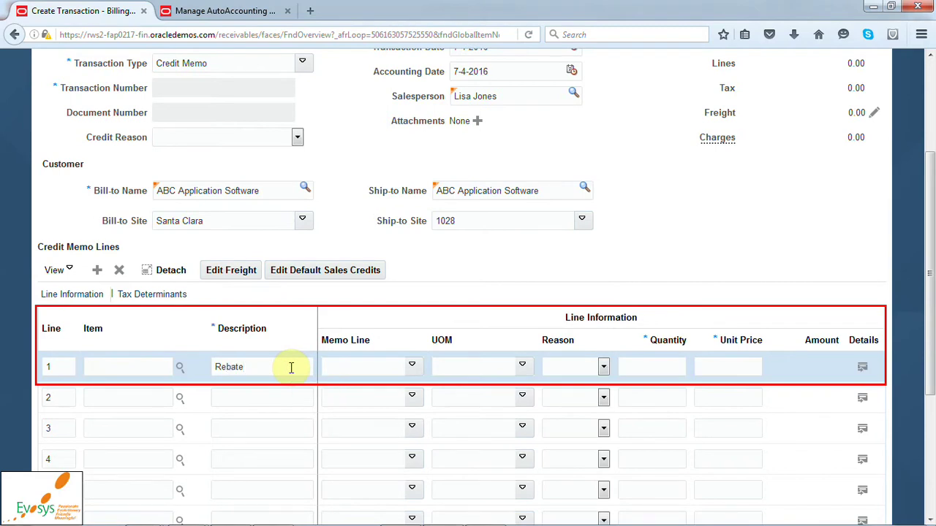
{"action": "type", "text": " for last year's purchases"}
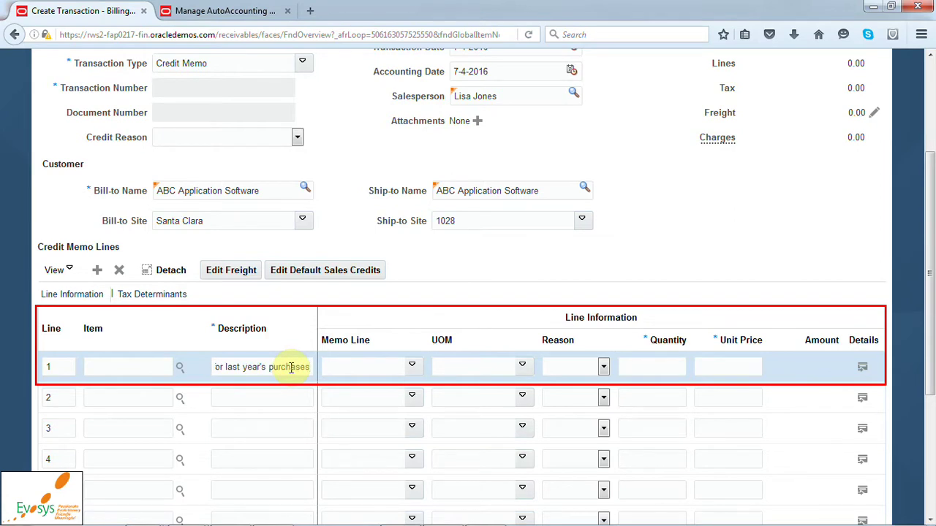
Step: Set line 1's quantity to 100 and its unit price to -10
{"action": "left_click", "coordinate": [664, 373]}
{"action": "type", "text": "100"}
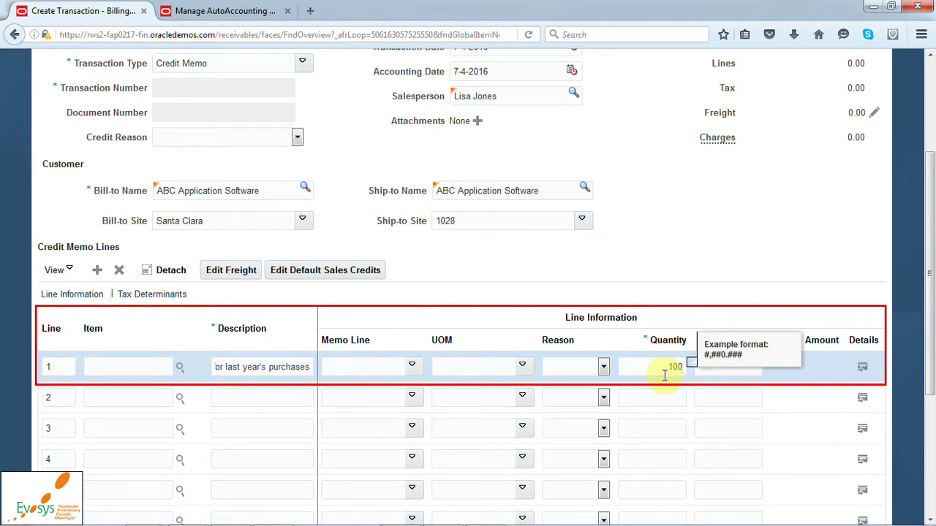
{"action": "key", "text": "Tab"}
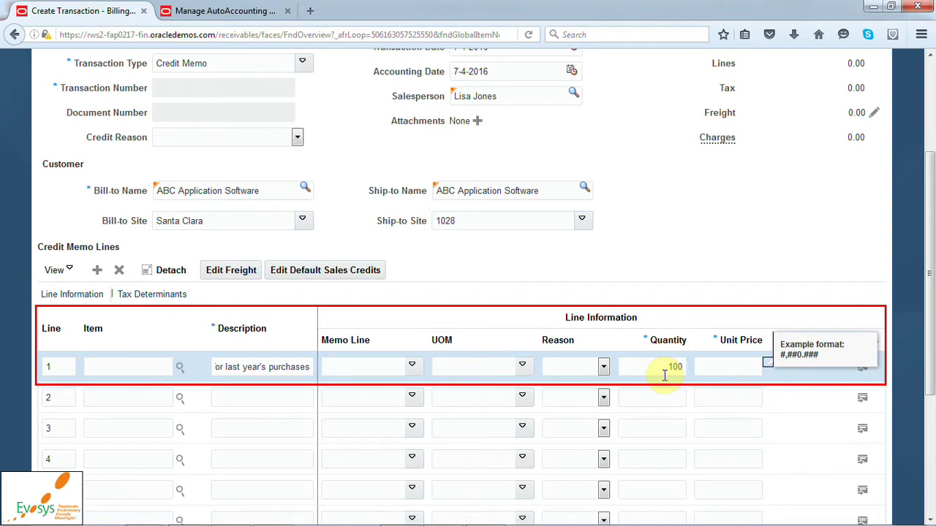
{"action": "type", "text": "-10"}
{"action": "key", "text": "Tab"}
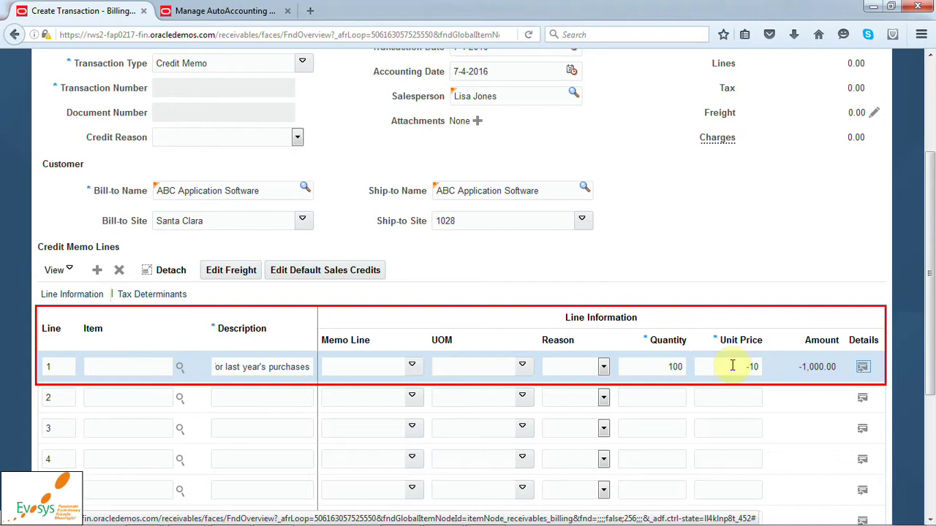
{"action": "key", "text": "shift+Tab"}
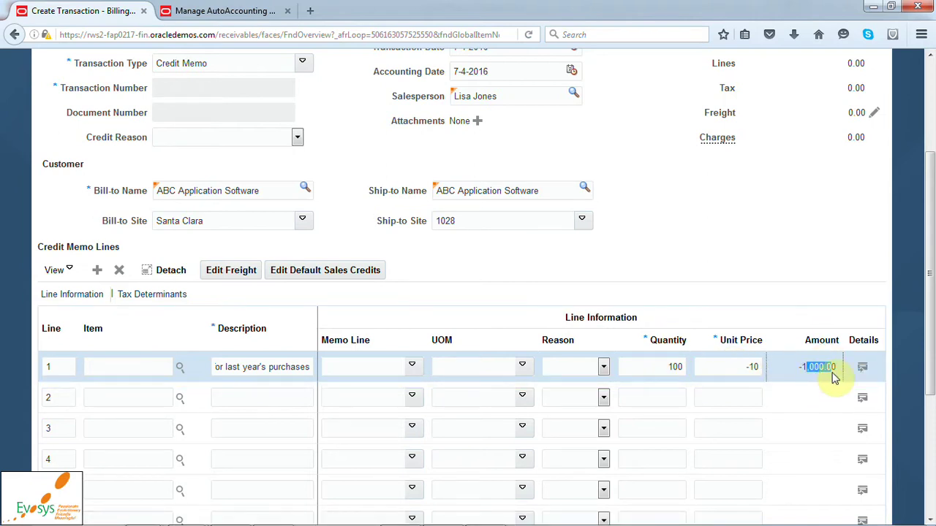
Step: Complete the credit memo and open it for review
{"action": "left_click_drag", "start_coordinate": [930, 358], "coordinate": [930, 232]}
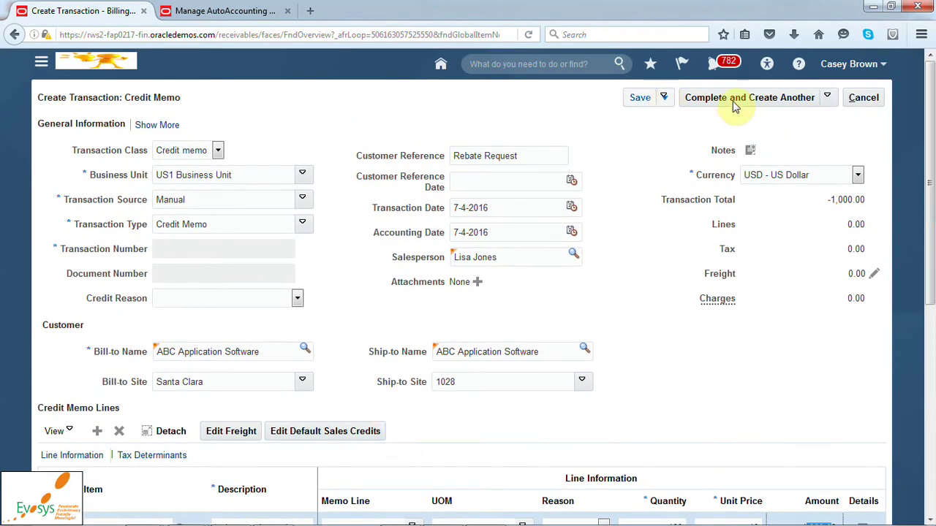
{"action": "left_click", "coordinate": [828, 97]}
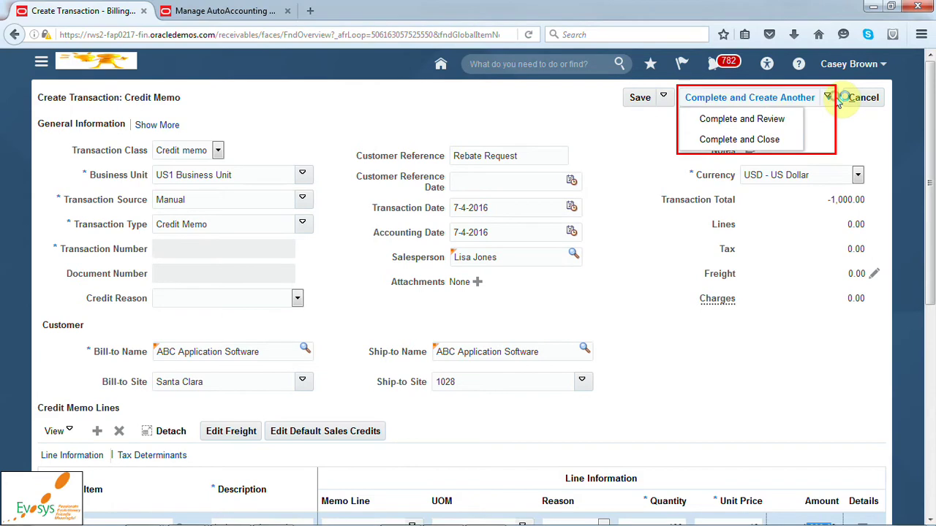
{"action": "left_click", "coordinate": [768, 120]}
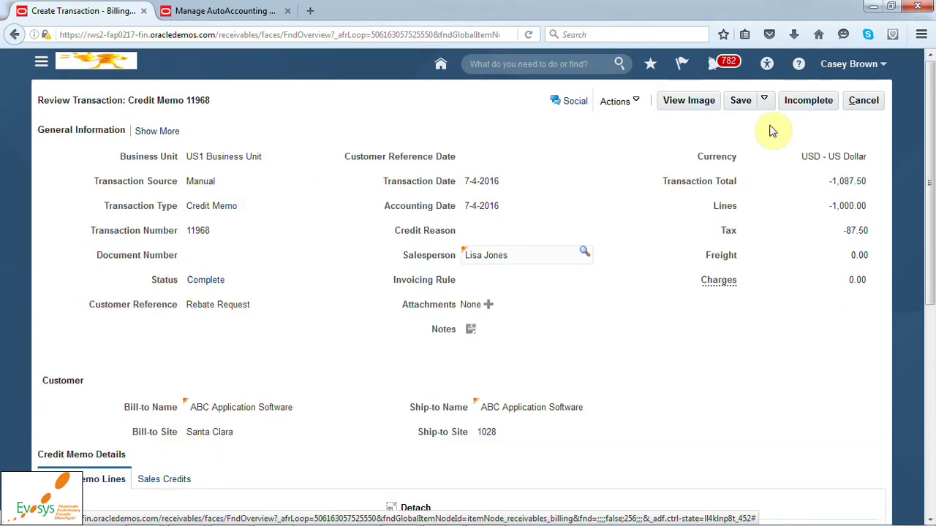
{"action": "left_click_drag", "start_coordinate": [187, 100], "coordinate": [210, 101]}
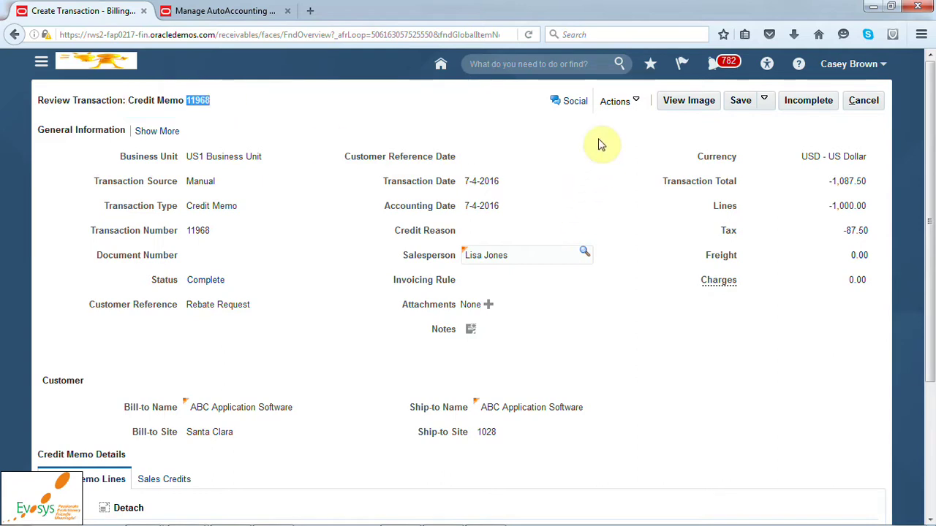
Step: View the completed credit memo's image and examine its totals and line details
{"action": "left_click", "coordinate": [637, 102]}
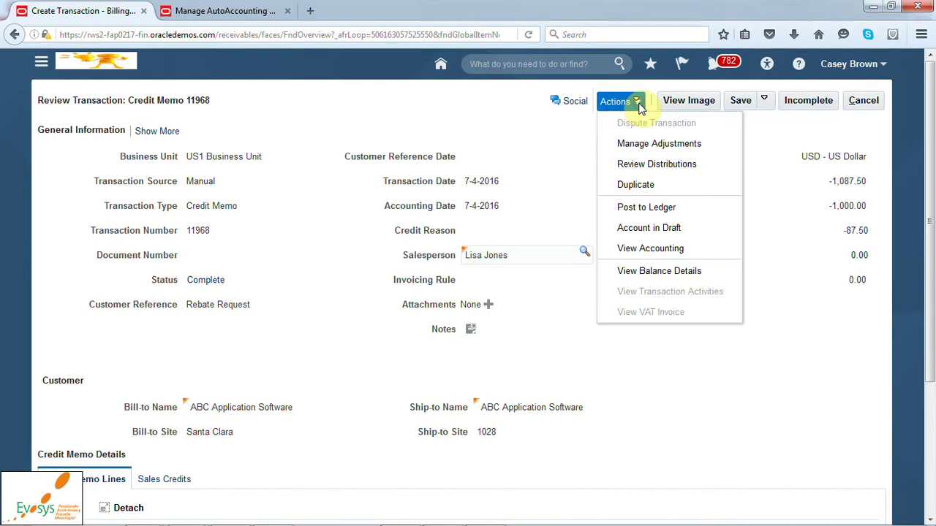
{"action": "left_click", "coordinate": [635, 103]}
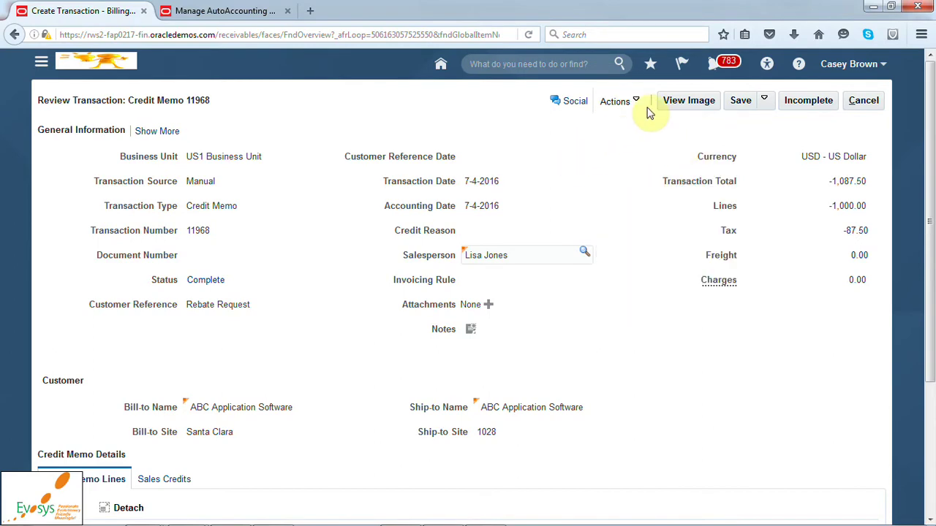
{"action": "left_click", "coordinate": [689, 104]}
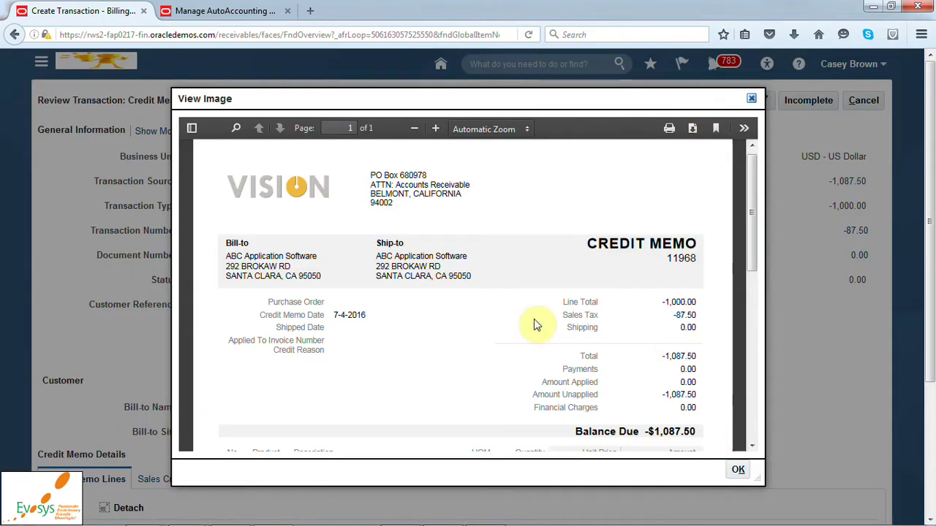
{"action": "left_click_drag", "start_coordinate": [748, 247], "coordinate": [748, 313]}
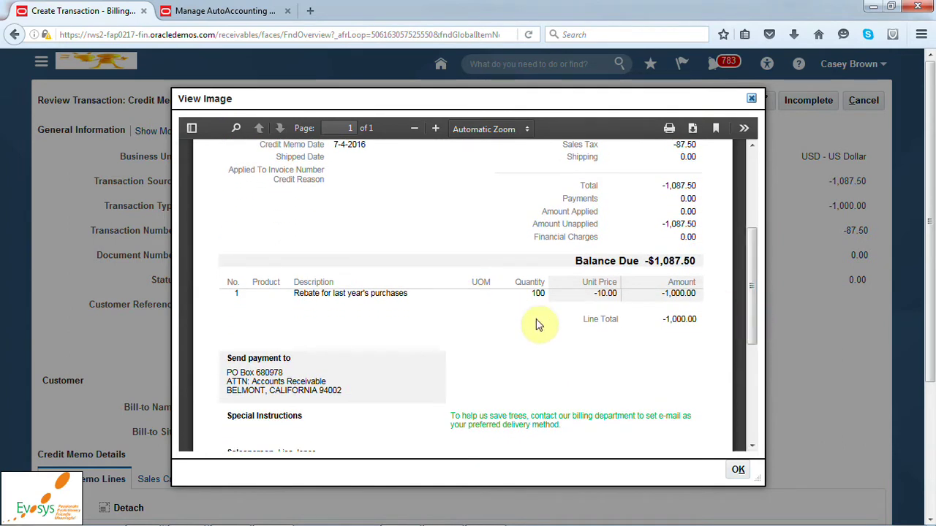
Step: Check the remittance address and header totals in the credit memo image, and close the image
{"action": "left_click_drag", "start_coordinate": [251, 382], "coordinate": [268, 390]}
{"action": "mouse_move", "coordinate": [753, 316]}
{"action": "left_mouse_down"}
{"action": "mouse_move", "coordinate": [754, 338]}
{"action": "mouse_move", "coordinate": [756, 247]}
{"action": "left_mouse_up"}
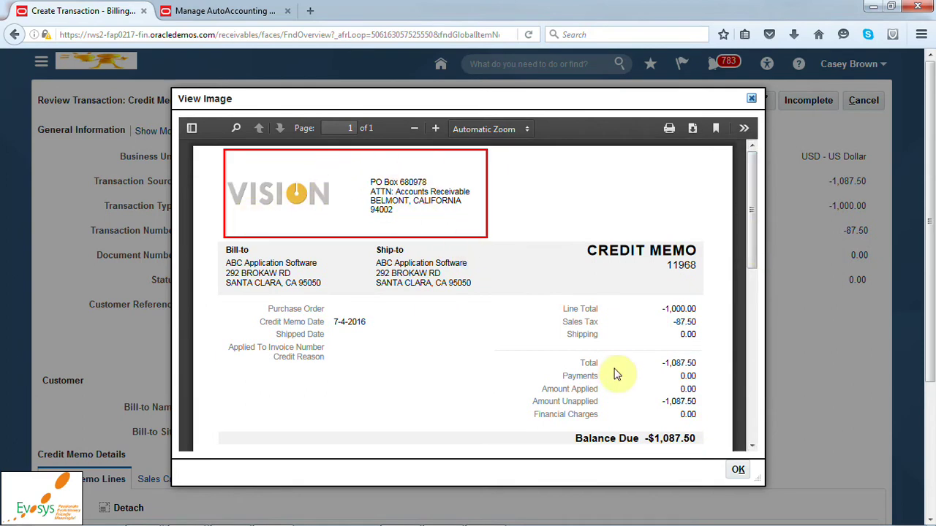
{"action": "left_click", "coordinate": [741, 471]}
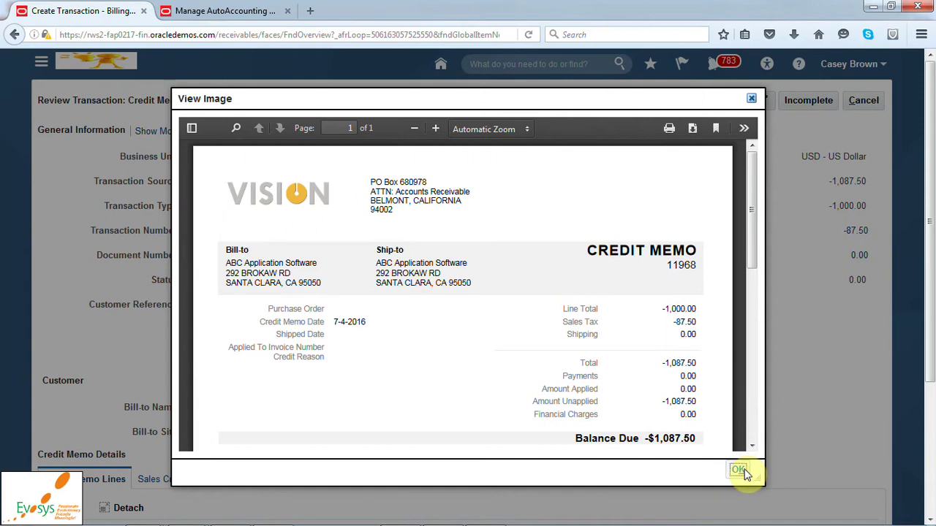
{"action": "left_click", "coordinate": [740, 471]}
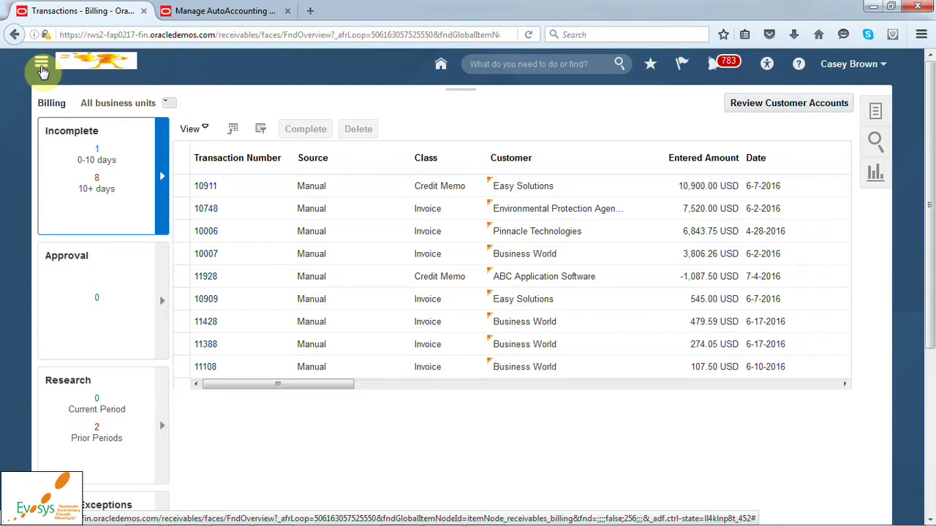
Step: Open the Accounts Receivable work area and list the unapplied credits
{"action": "left_click", "coordinate": [42, 68]}
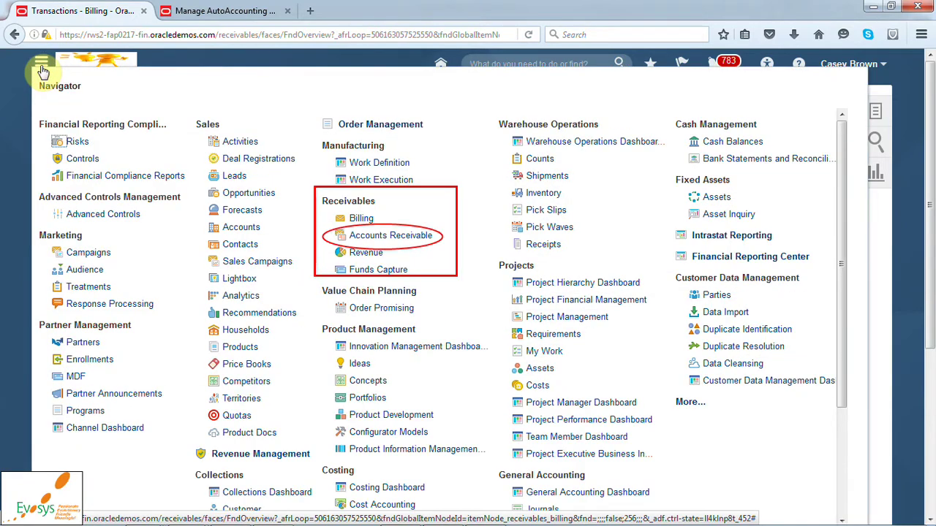
{"action": "left_click", "coordinate": [386, 241]}
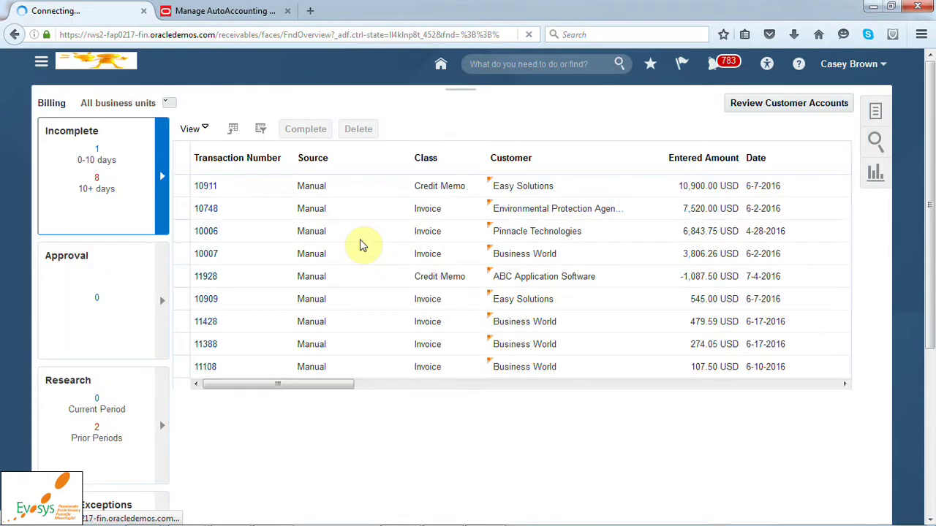
{"action": "left_click_drag", "start_coordinate": [932, 204], "coordinate": [934, 251]}
{"action": "scroll", "coordinate": [932, 213], "scroll_direction": "down", "scroll_amount": 1}
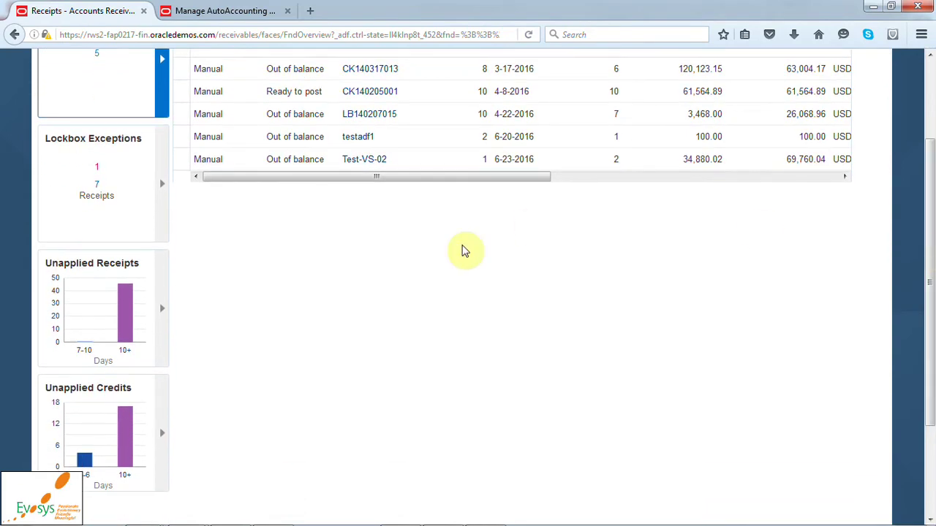
{"action": "left_click", "coordinate": [87, 424]}
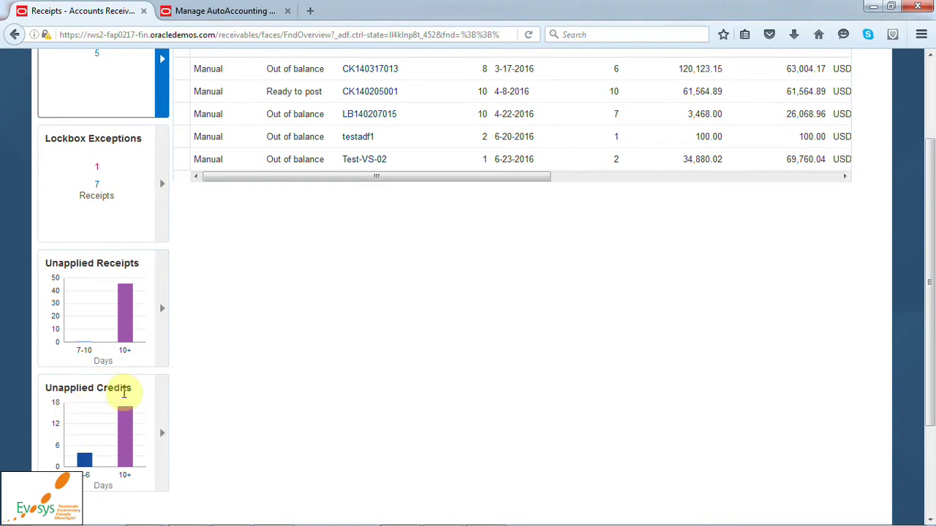
{"action": "left_click", "coordinate": [105, 393]}
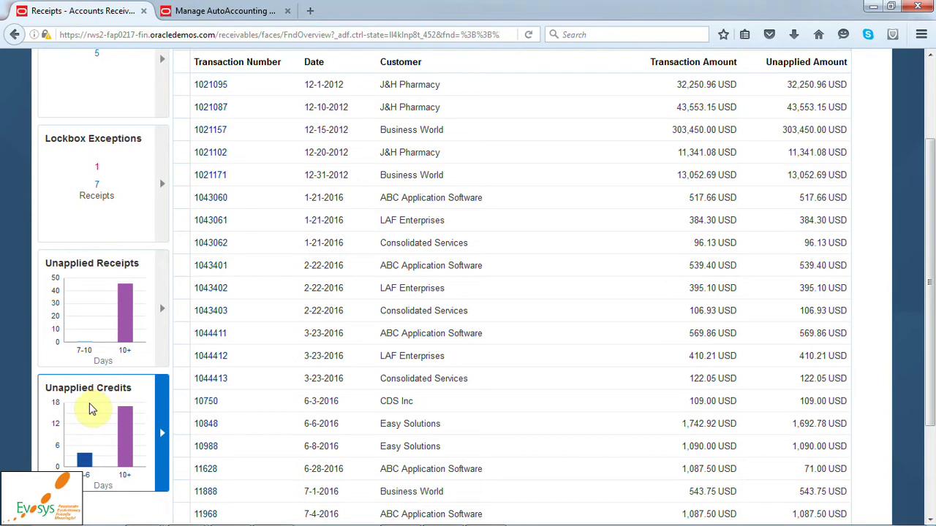
Step: Restrict the unapplied credits to those 0-6 days old and open ABC Application Software's credit memo 11968 for application
{"action": "left_click_drag", "start_coordinate": [927, 234], "coordinate": [931, 271]}
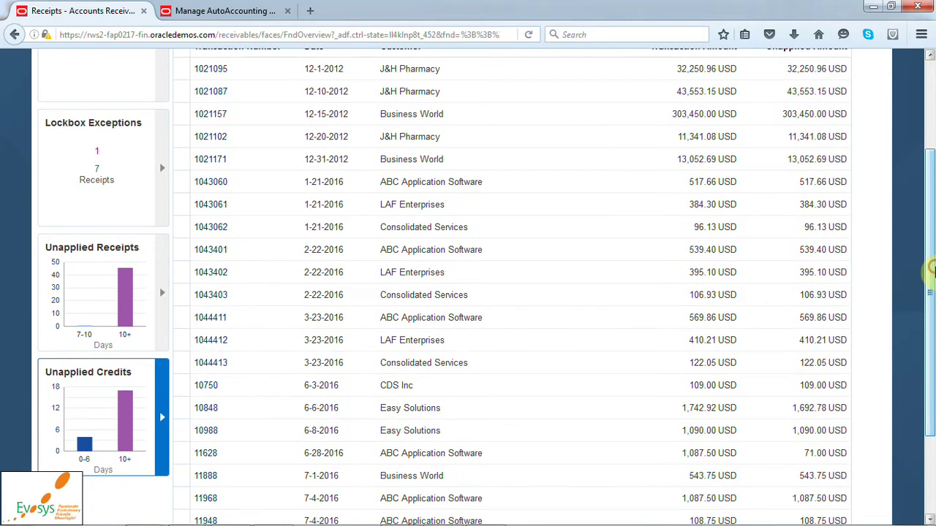
{"action": "left_click", "coordinate": [85, 448]}
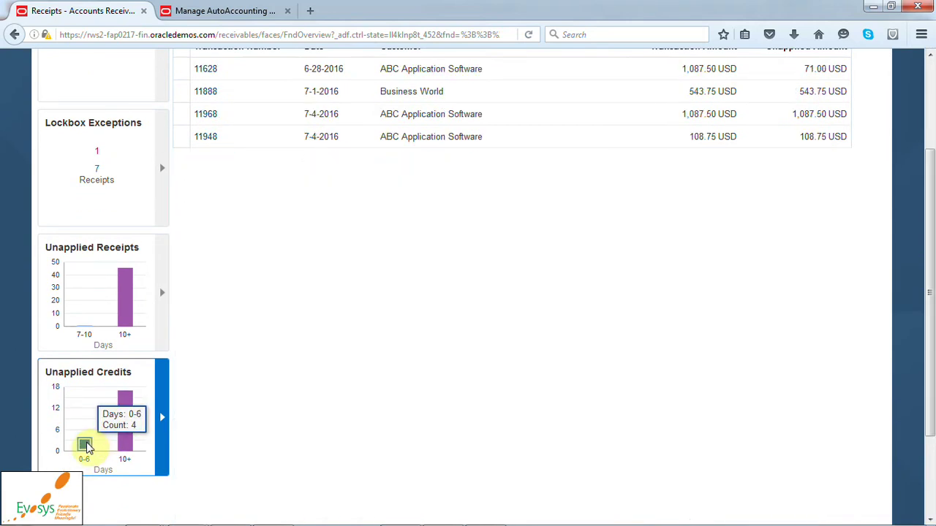
{"action": "left_click_drag", "start_coordinate": [927, 286], "coordinate": [929, 231]}
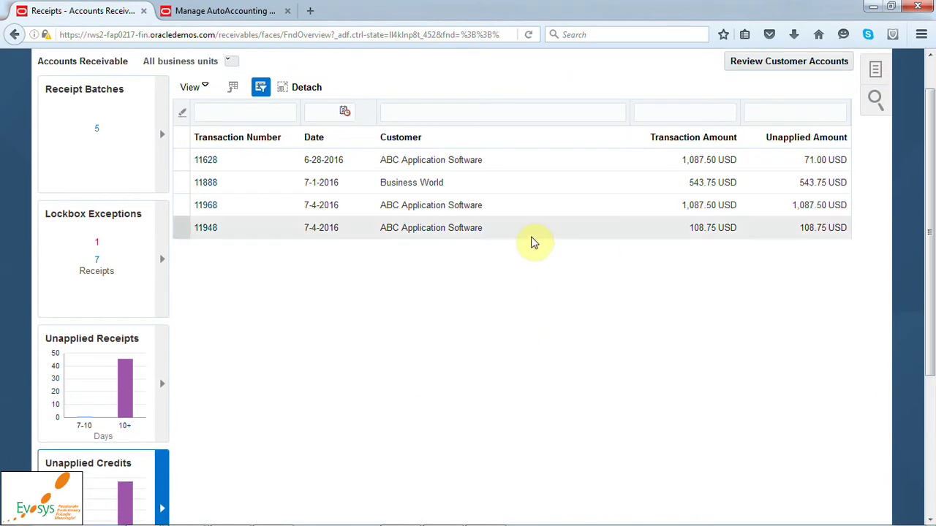
{"action": "left_click", "coordinate": [679, 206]}
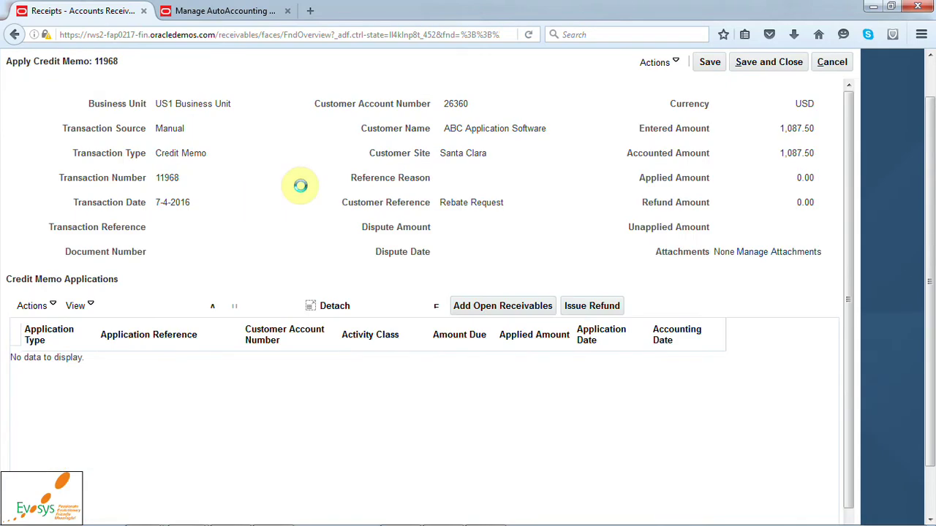
Step: Search the open receivables by transaction customer name "ABC App" to find invoices for the credit memo
{"action": "left_click", "coordinate": [340, 310]}
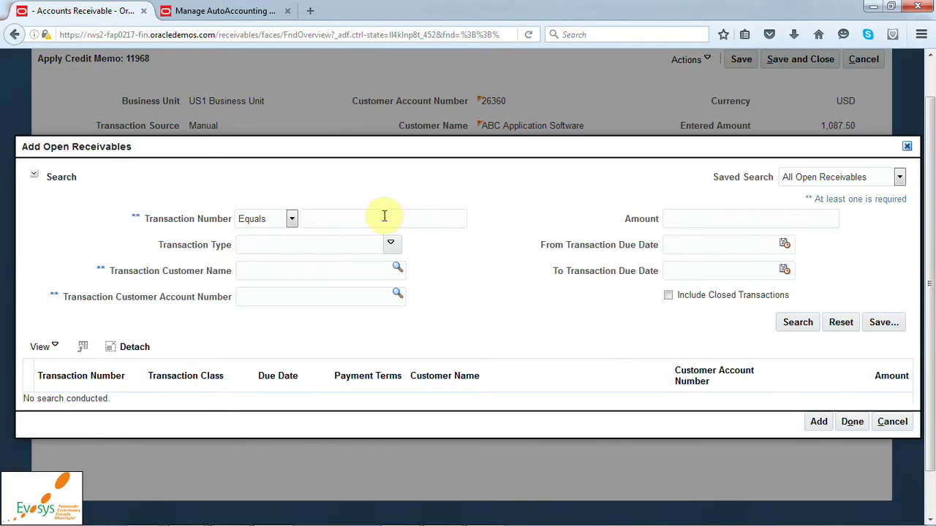
{"action": "left_click", "coordinate": [299, 272]}
{"action": "type", "text": "ABC AP"}
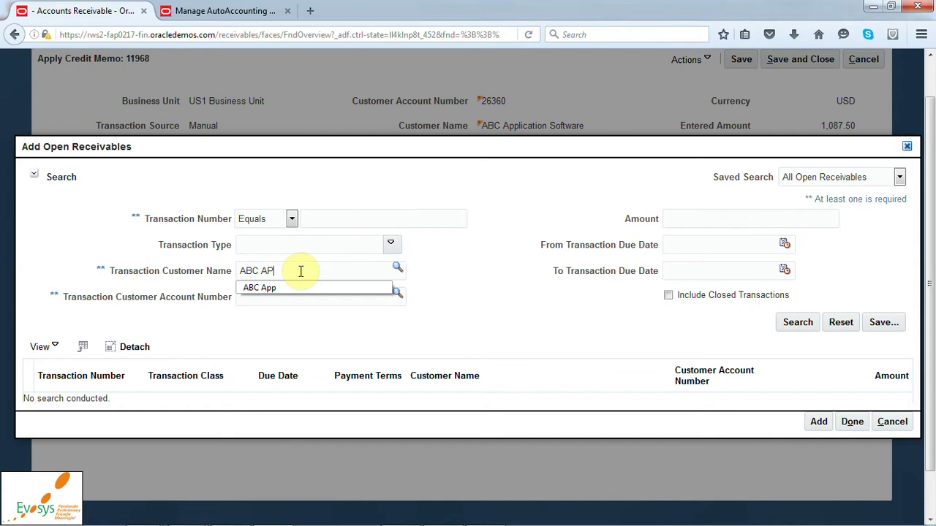
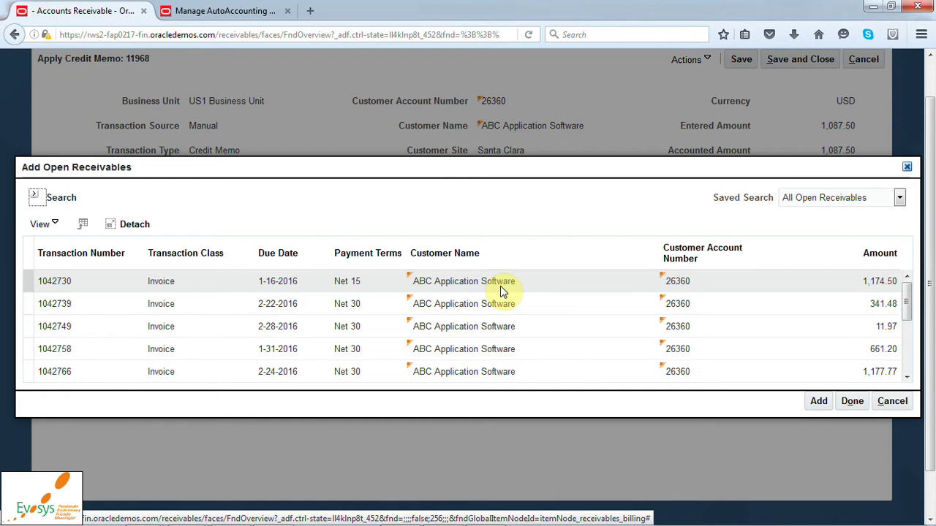
Step: Sort the open receivables by ascending due date and add invoice 1042730 to the credit memo applications
{"action": "left_click", "coordinate": [288, 299]}
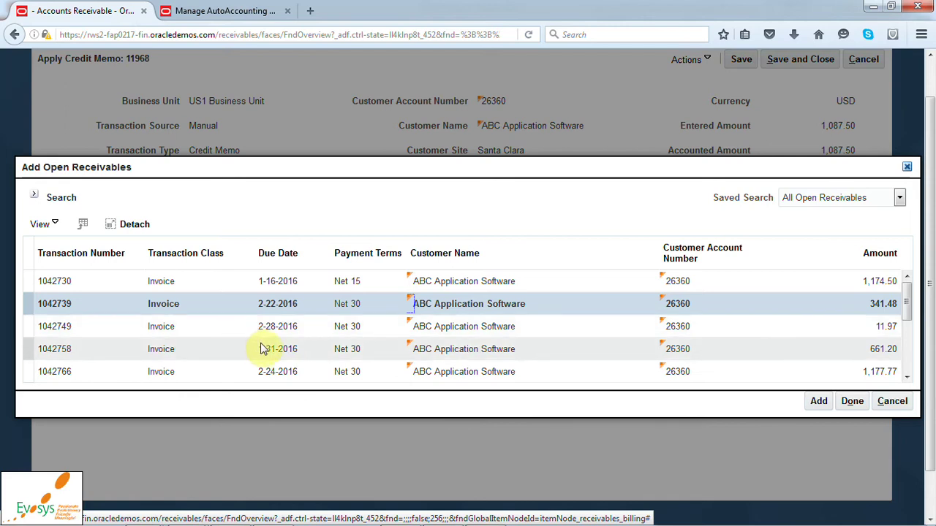
{"action": "mouse_move", "coordinate": [268, 266]}
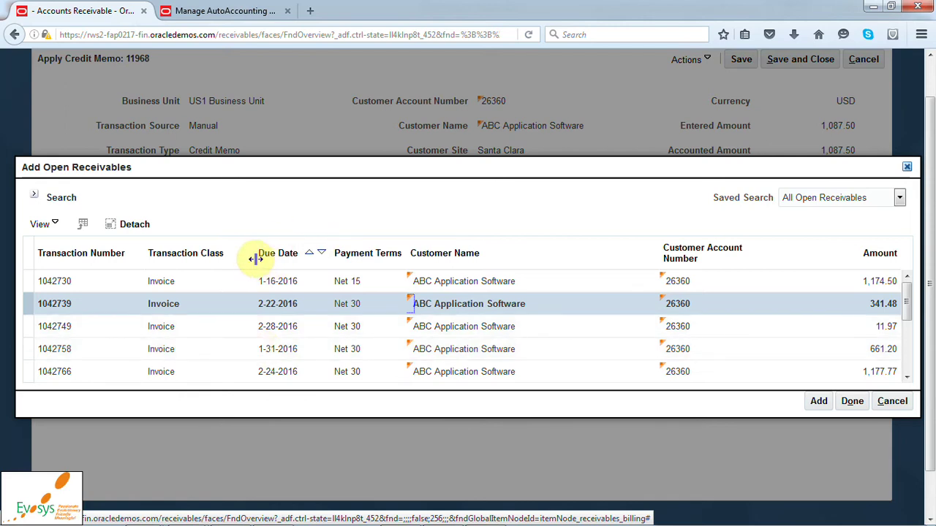
{"action": "mouse_move", "coordinate": [90, 258]}
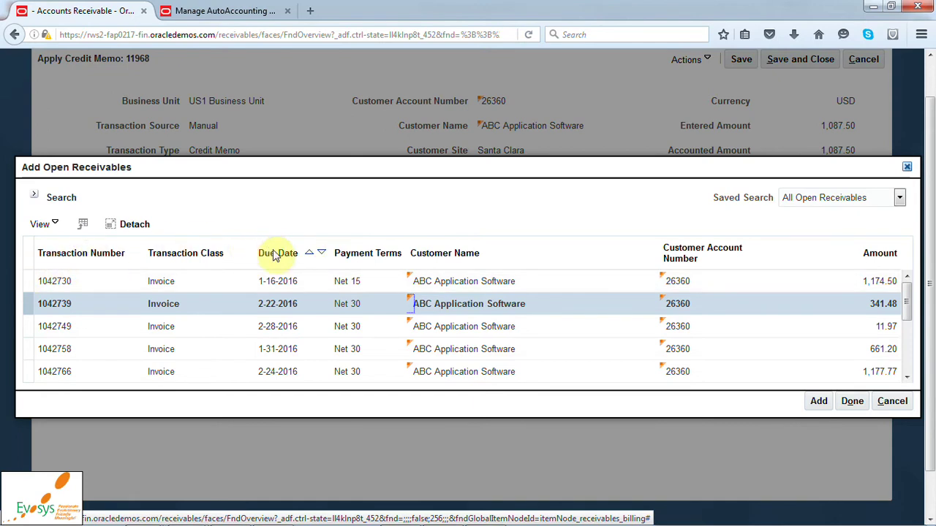
{"action": "left_click", "coordinate": [310, 256]}
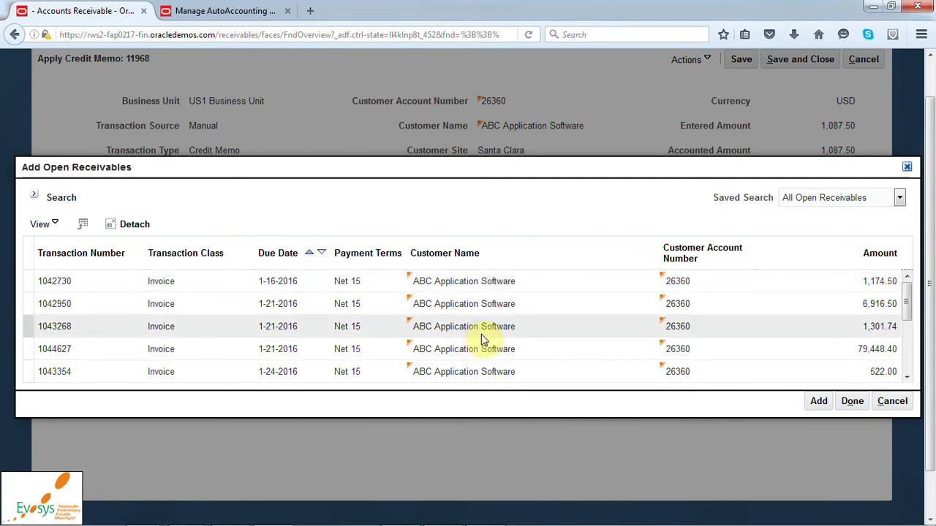
{"action": "left_click", "coordinate": [481, 283]}
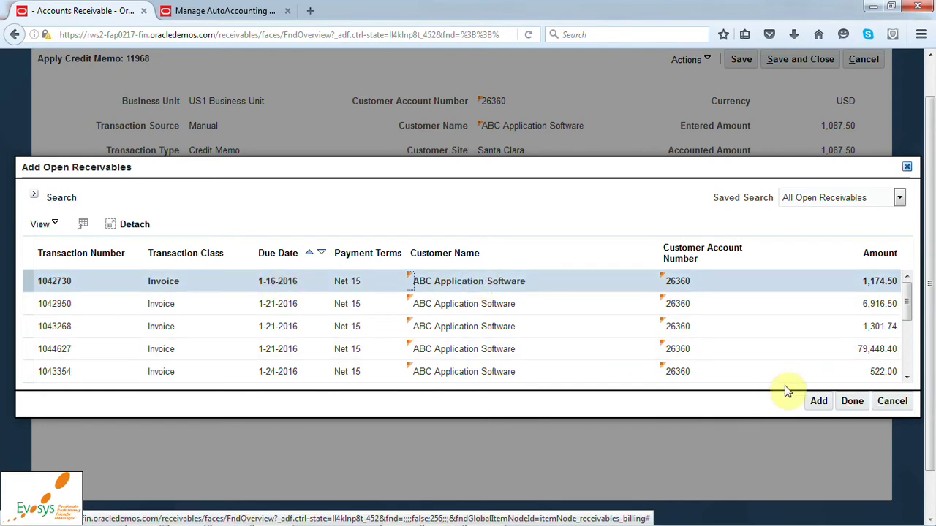
{"action": "left_click", "coordinate": [820, 403]}
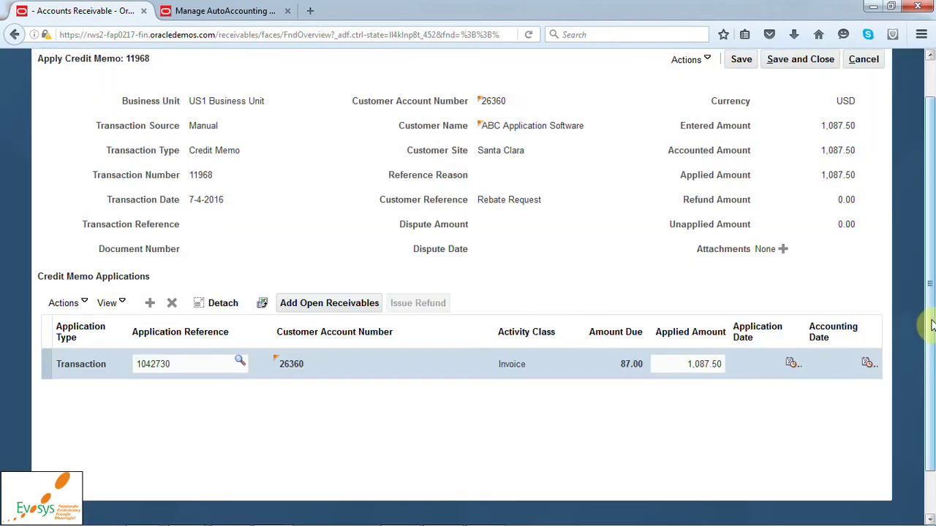
Step: Check the applied amount and invoice reference, and save and close the credit memo application
{"action": "left_click_drag", "start_coordinate": [929, 324], "coordinate": [933, 281]}
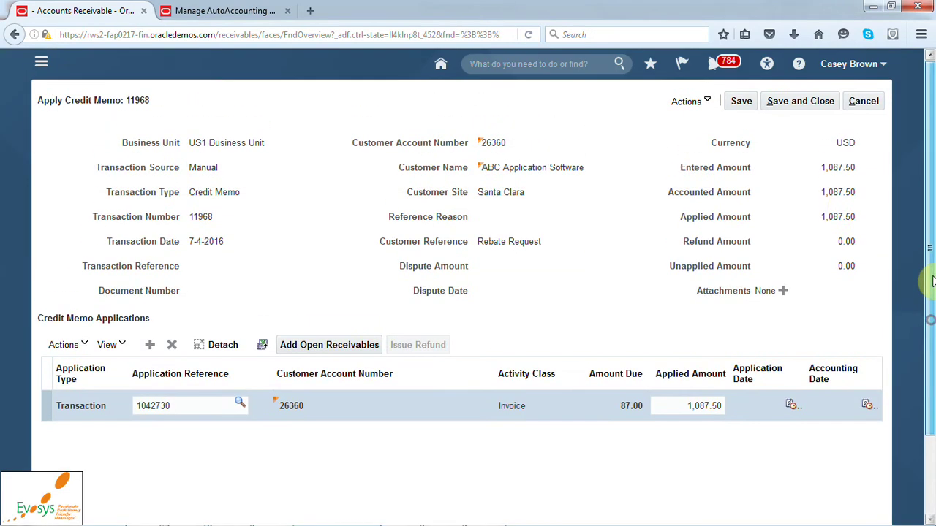
{"action": "left_click_drag", "start_coordinate": [821, 193], "coordinate": [843, 217]}
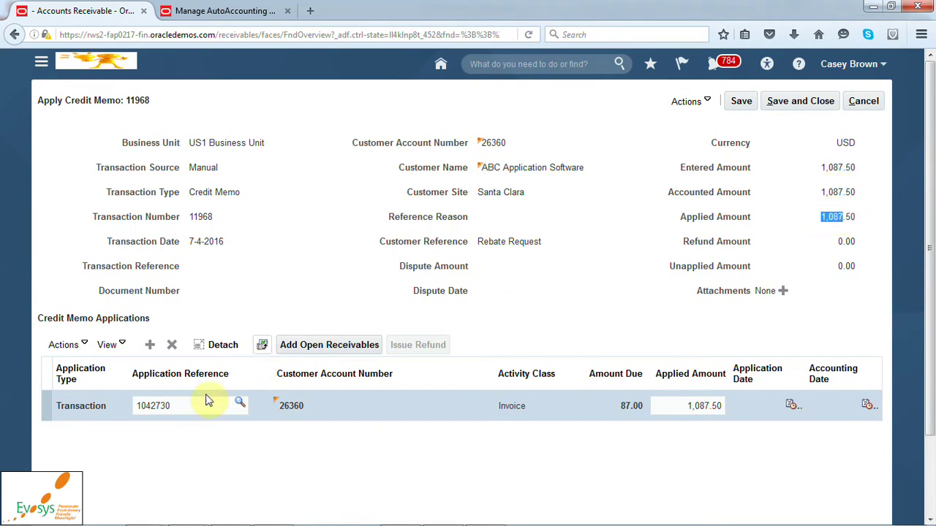
{"action": "double_click", "coordinate": [168, 407]}
{"action": "left_click", "coordinate": [794, 106]}
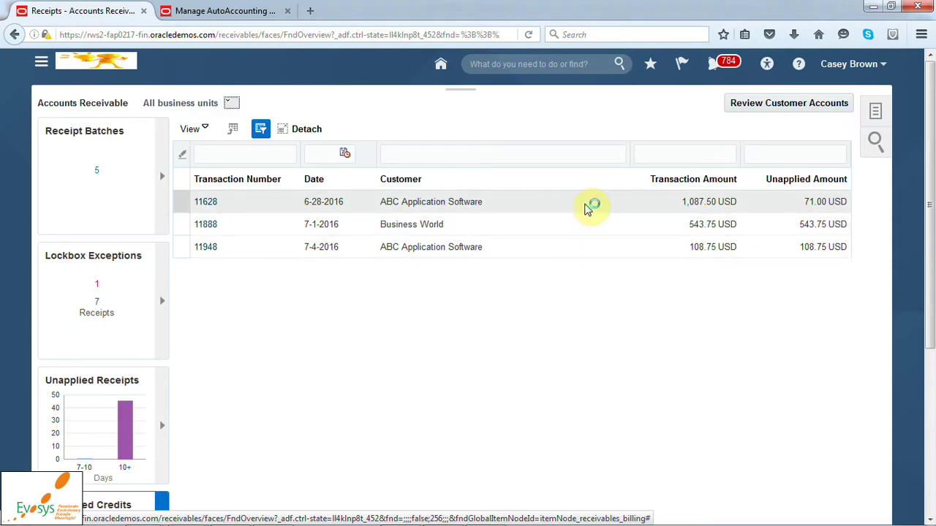
Step: Return to the Billing work area and display its available transaction tasks
{"action": "left_click", "coordinate": [43, 74]}
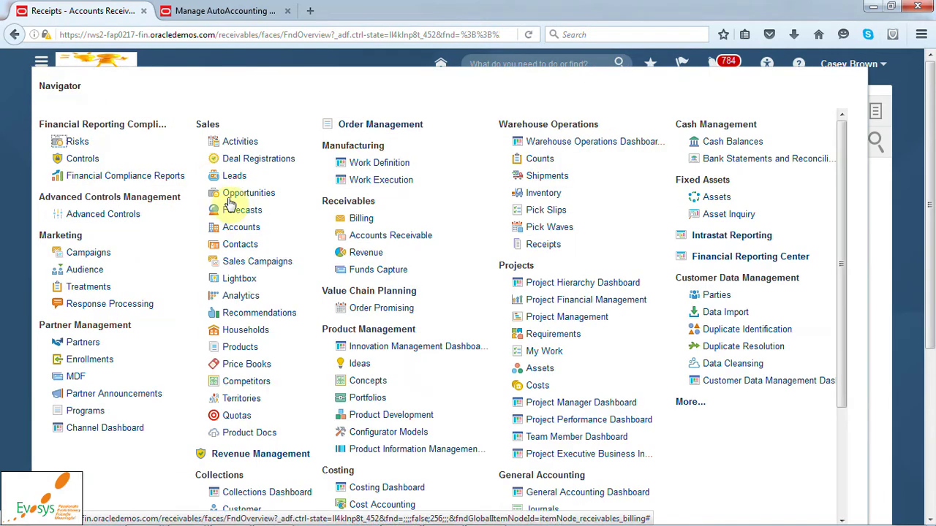
{"action": "left_click", "coordinate": [359, 216]}
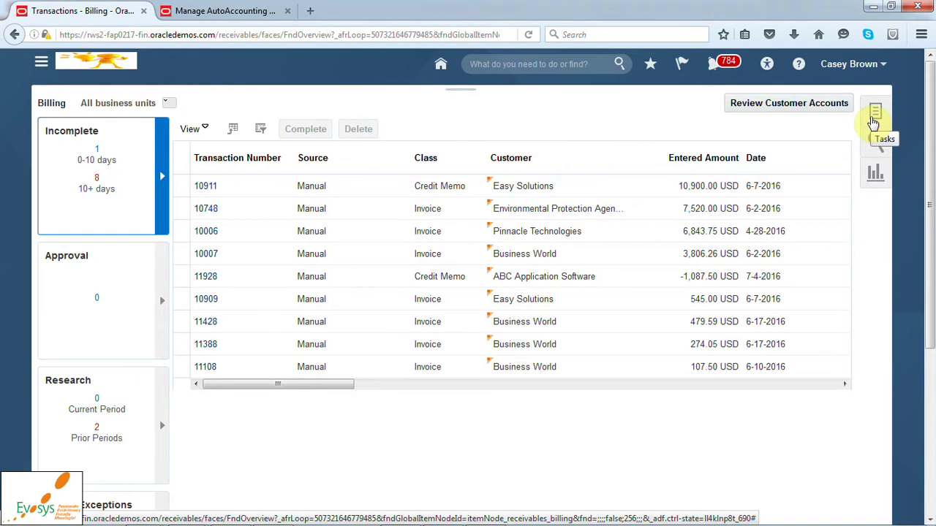
{"action": "left_click", "coordinate": [873, 118]}
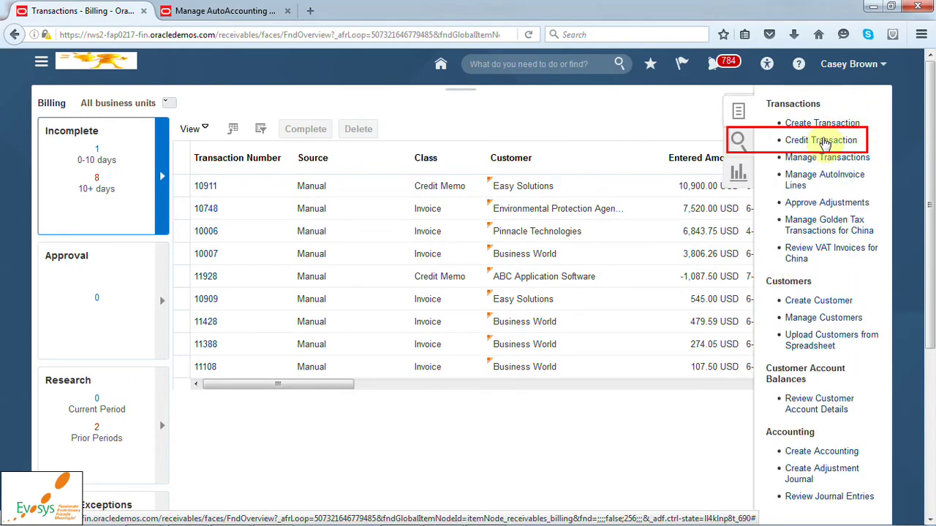
Step: Search for transaction number 11568 and open the invoice for review
{"action": "left_click", "coordinate": [738, 146]}
{"action": "left_click", "coordinate": [813, 159]}
{"action": "type", "text": "11"}
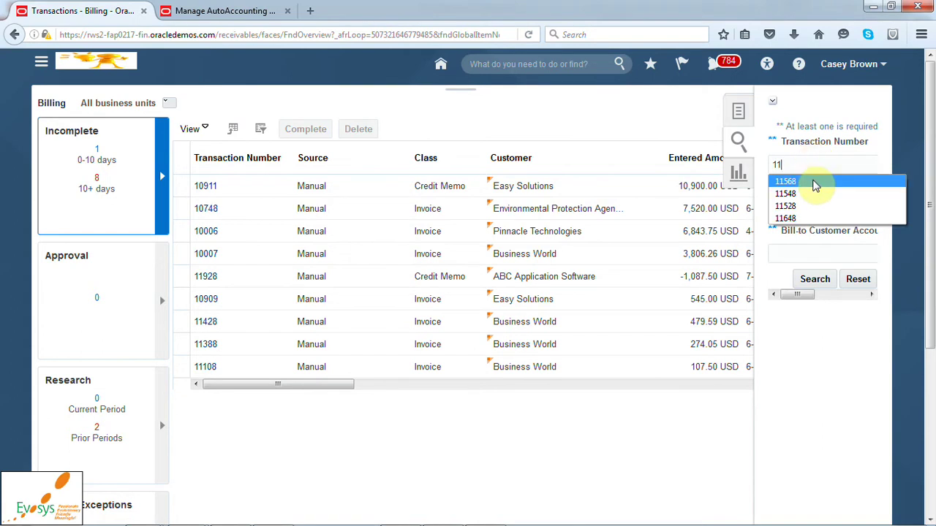
{"action": "left_click", "coordinate": [816, 182]}
{"action": "left_click", "coordinate": [824, 284]}
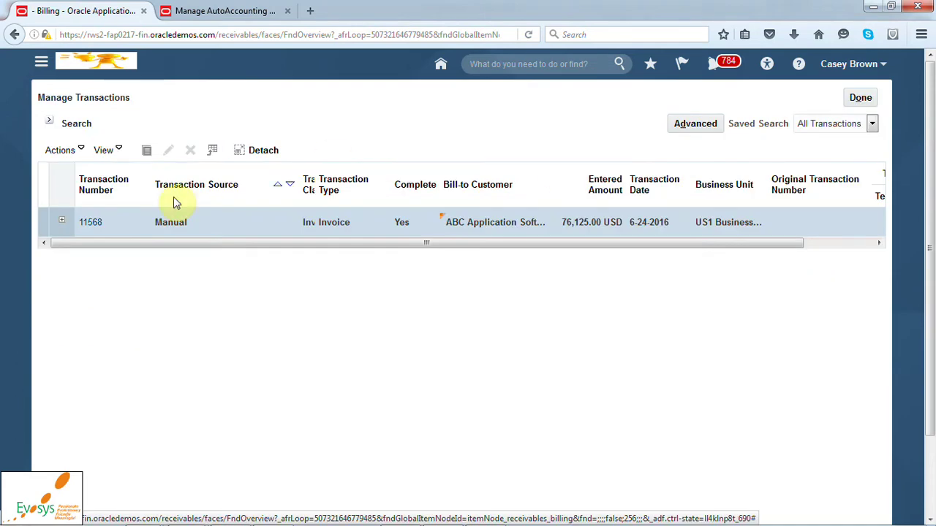
{"action": "left_click", "coordinate": [91, 224]}
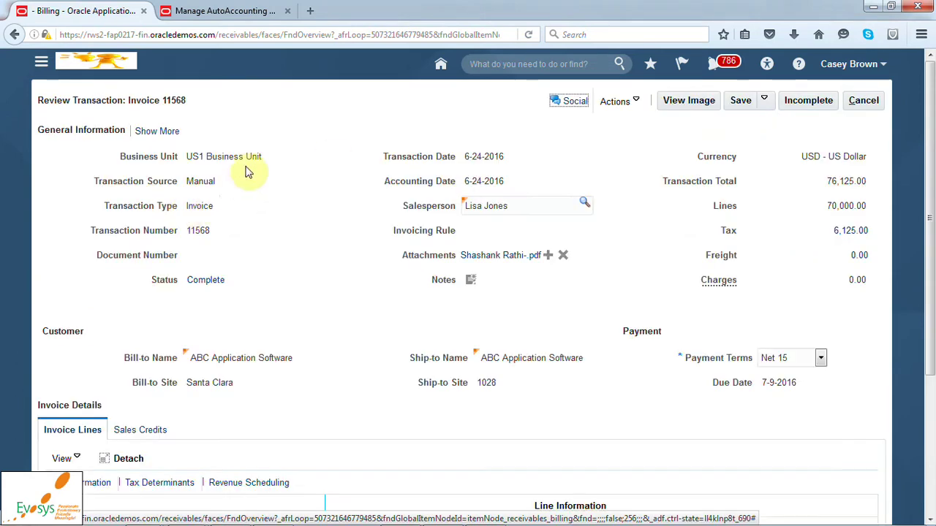
Step: Start a credit transaction against invoice 11568 and check the original transaction's details
{"action": "left_click_drag", "start_coordinate": [159, 102], "coordinate": [187, 100]}
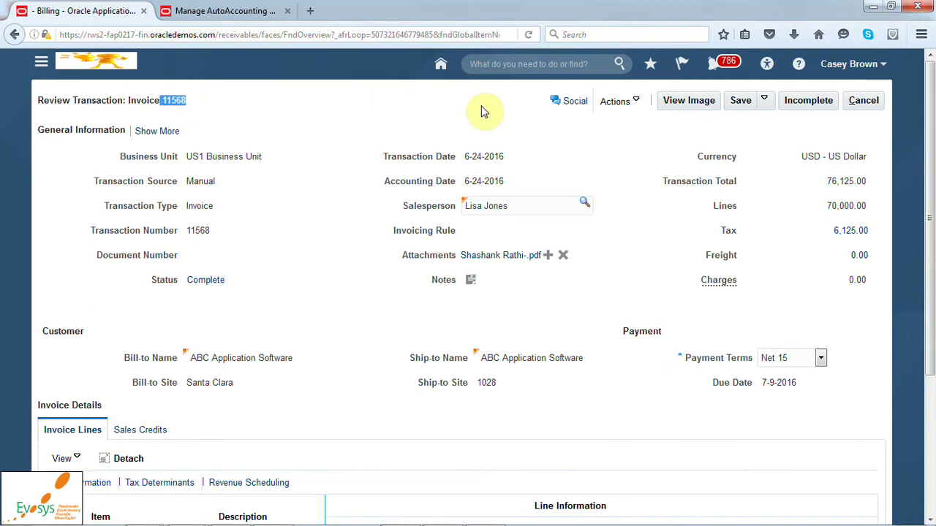
{"action": "left_click", "coordinate": [638, 105]}
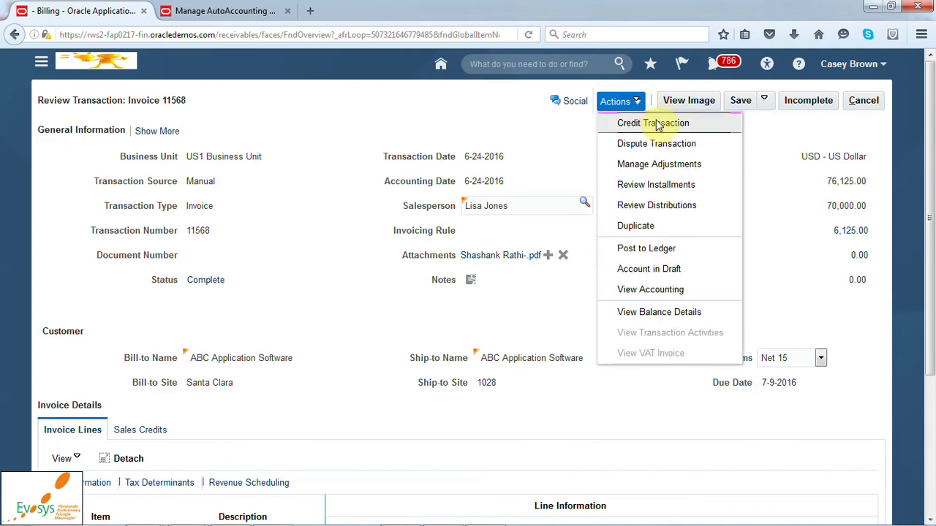
{"action": "left_click", "coordinate": [639, 124]}
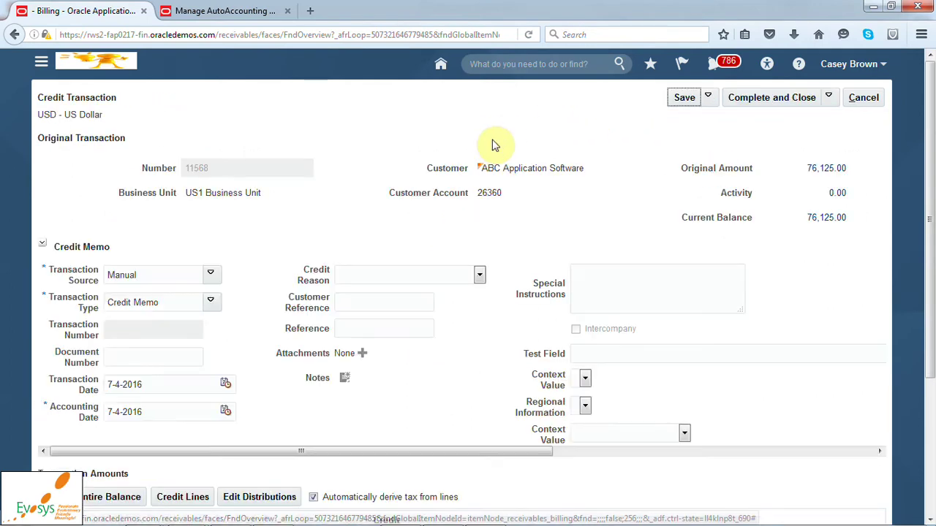
{"action": "left_click_drag", "start_coordinate": [36, 99], "coordinate": [66, 99]}
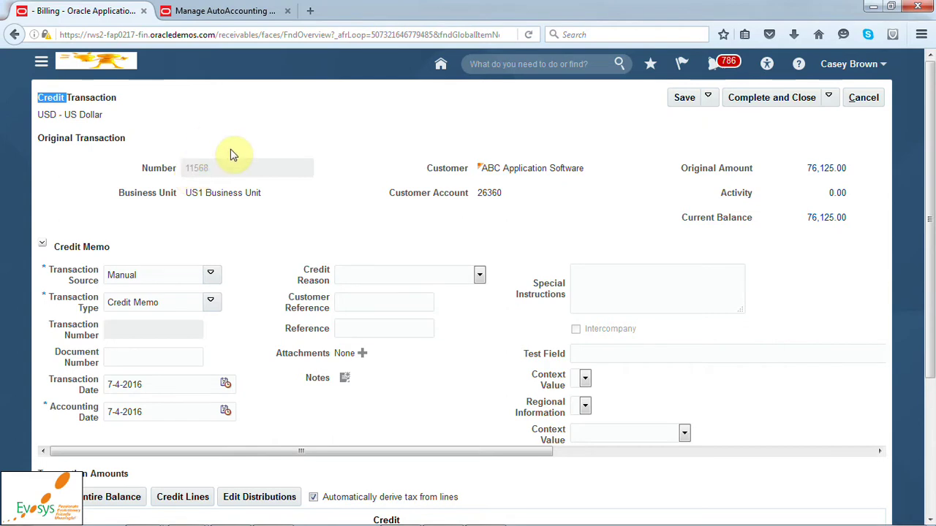
{"action": "left_click", "coordinate": [165, 100]}
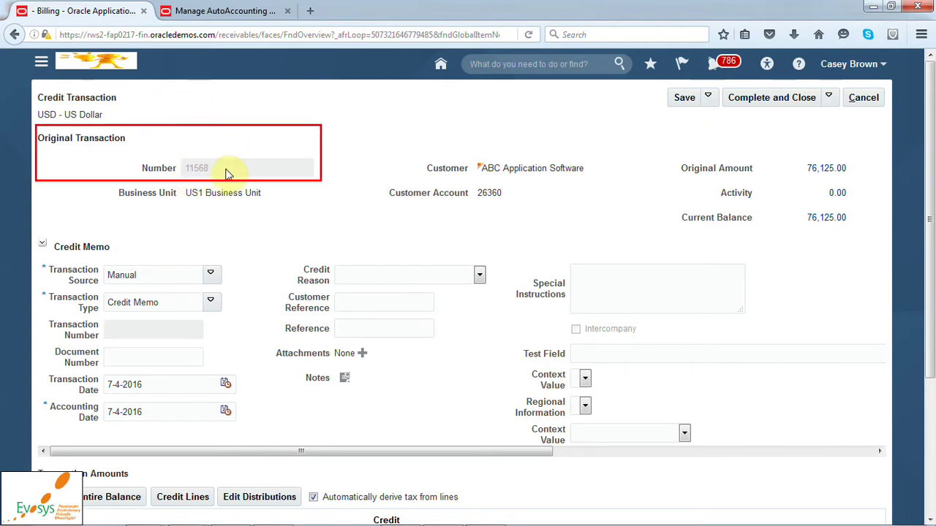
Step: Set the credit reason of the credit memo against invoice 11568 to Late delivery
{"action": "left_click_drag", "start_coordinate": [49, 140], "coordinate": [210, 173]}
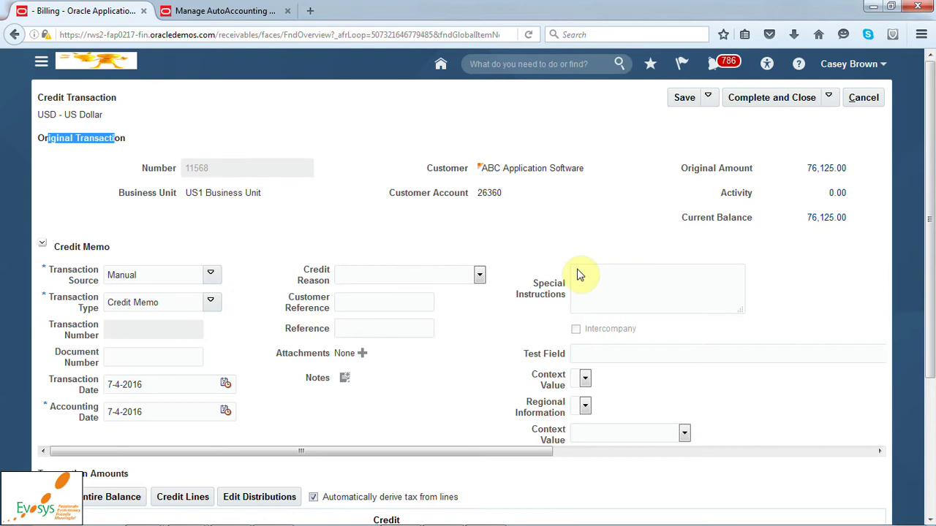
{"action": "left_click", "coordinate": [479, 274]}
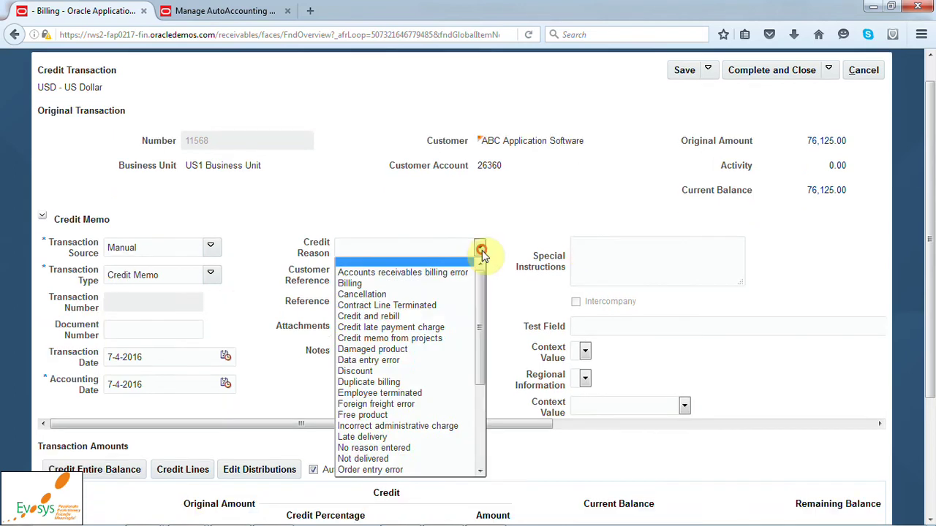
{"action": "scroll", "coordinate": [429, 382], "scroll_direction": "down", "scroll_amount": 2}
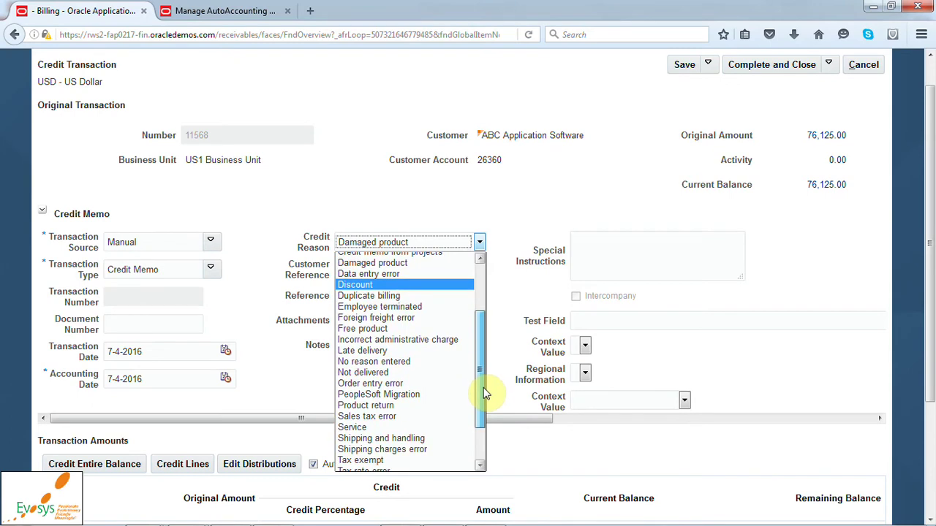
{"action": "left_click", "coordinate": [388, 351]}
Step: Enter the special instructions "Late Delievery- 20% rebate is being allowed to customer" on the credit memo
{"action": "left_click", "coordinate": [606, 238]}
{"action": "type", "text": "La"}
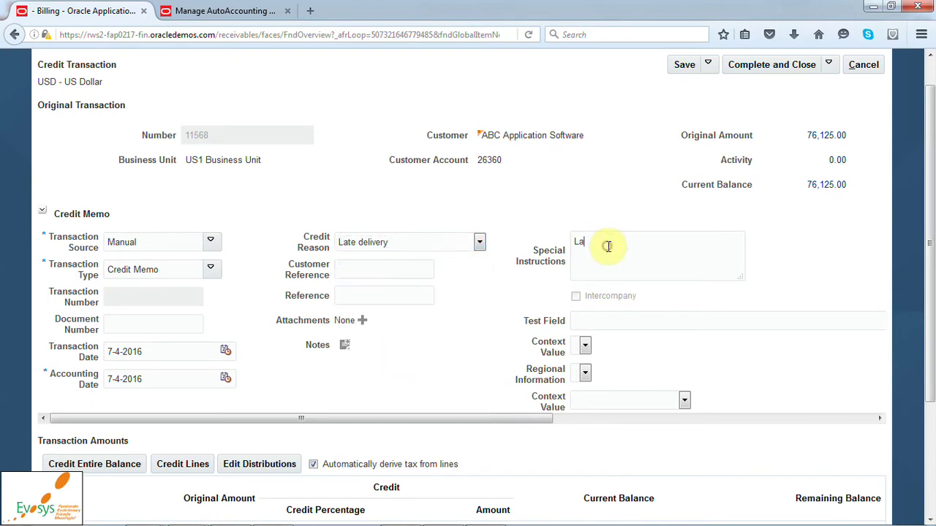
{"action": "type", "text": "te Delievery- 20% rebate is bei"}
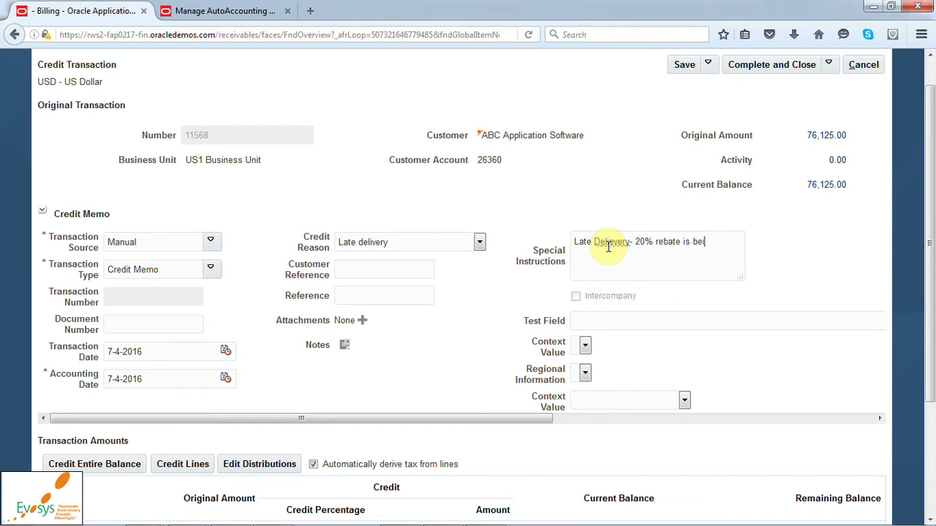
{"action": "type", "text": "ng allowed to customer"}
Step: Set the credit percentage of the Line section to 20 and accept rederiving the line-level information
{"action": "left_click_drag", "start_coordinate": [933, 263], "coordinate": [932, 300]}
{"action": "scroll", "coordinate": [932, 300], "scroll_direction": "down", "scroll_amount": 2}
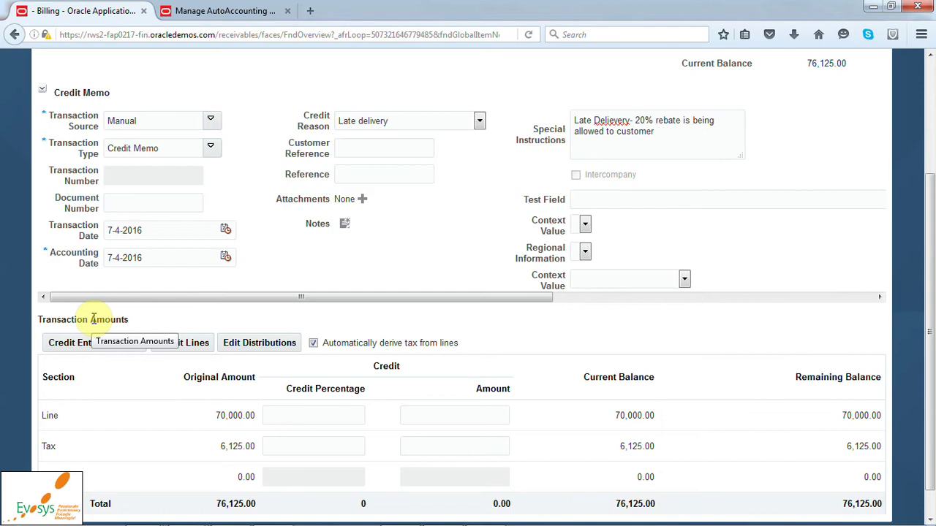
{"action": "left_click", "coordinate": [101, 351]}
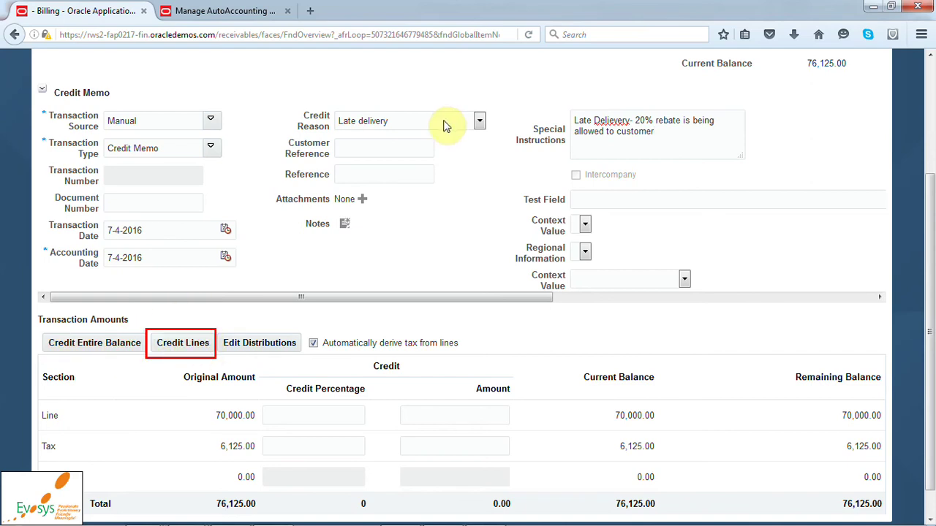
{"action": "left_click", "coordinate": [196, 346]}
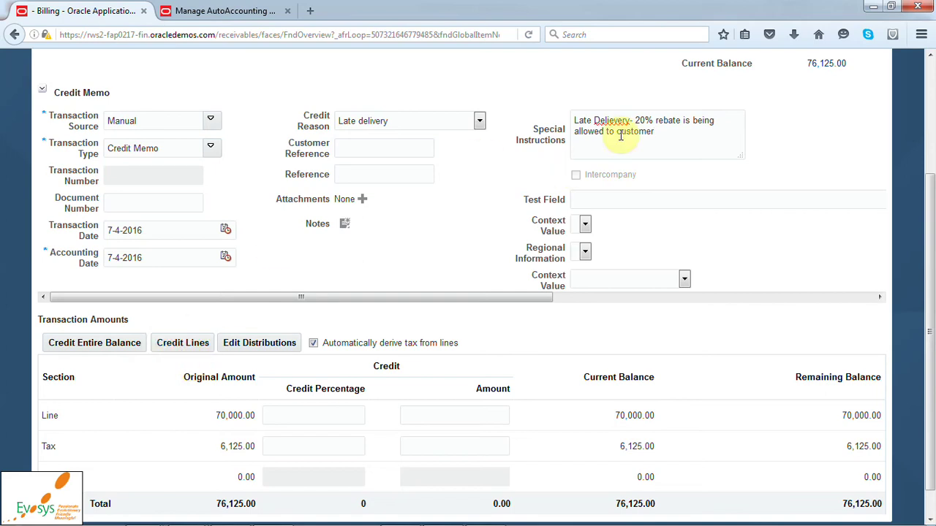
{"action": "left_click", "coordinate": [303, 422]}
{"action": "type", "text": "20"}
{"action": "key", "text": "Tab"}
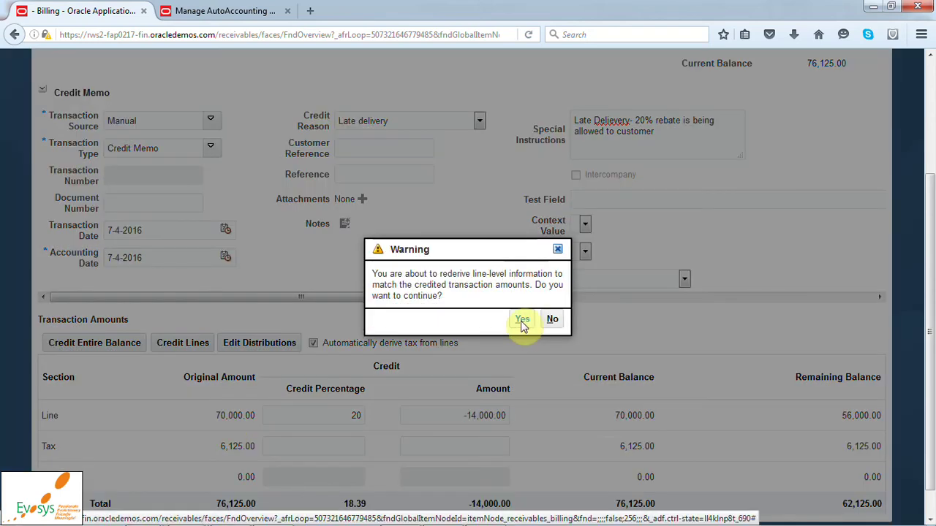
{"action": "left_click", "coordinate": [522, 322]}
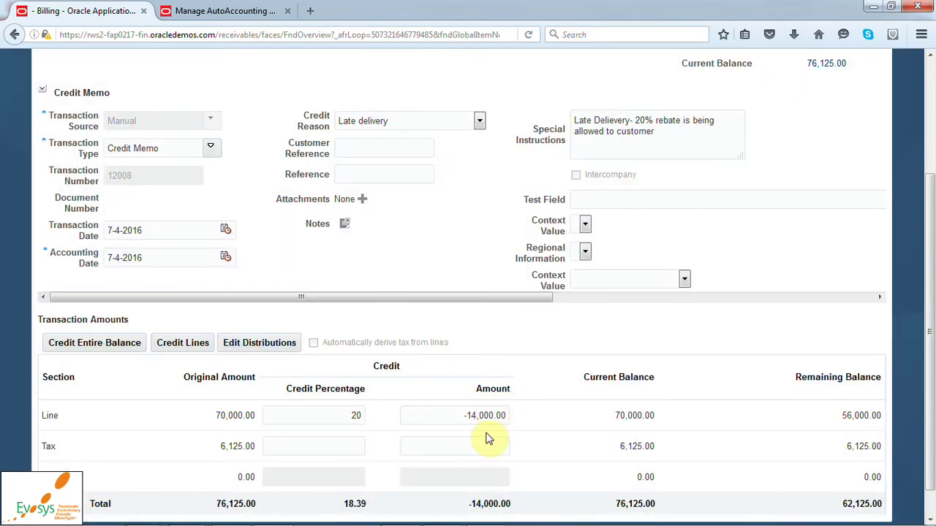
Step: Check the credited line amount and remaining balance, and review the credit memo's header details
{"action": "left_click_drag", "start_coordinate": [463, 415], "coordinate": [512, 416]}
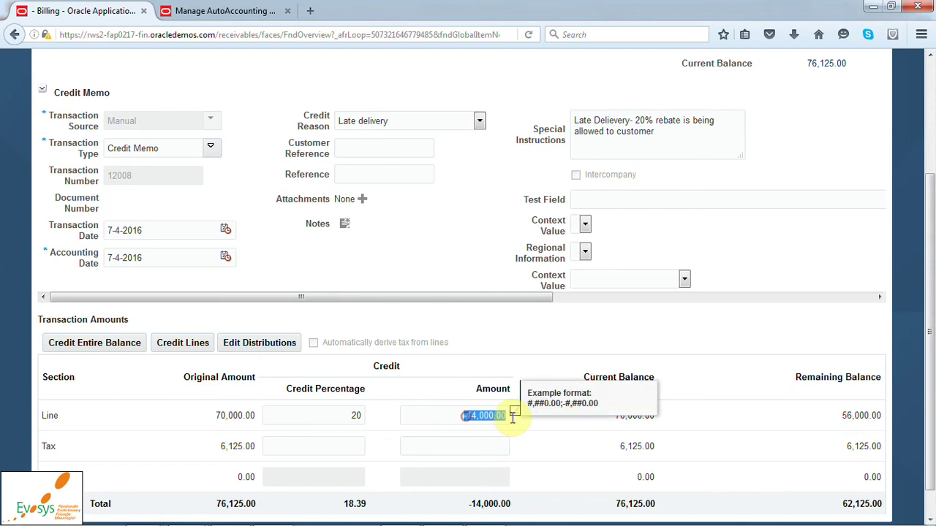
{"action": "left_click", "coordinate": [512, 353]}
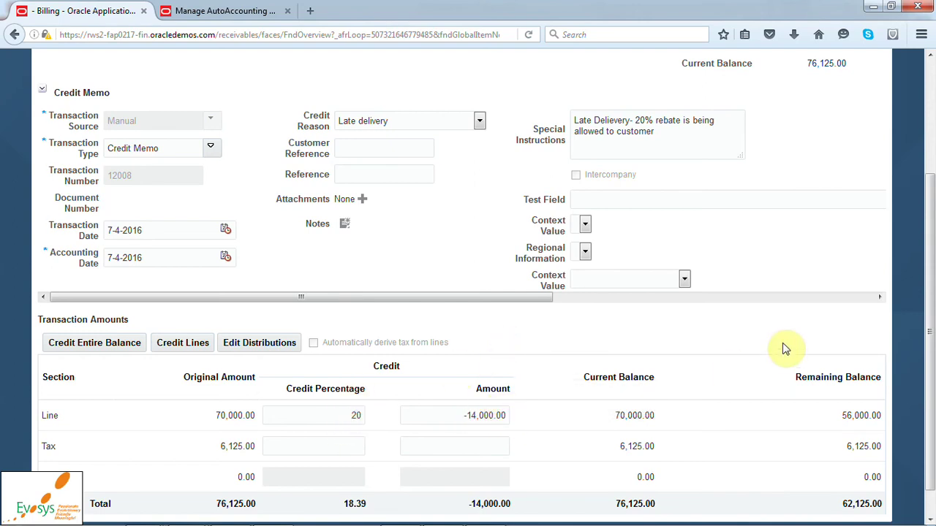
{"action": "scroll", "coordinate": [930, 320], "scroll_direction": "down", "scroll_amount": 1}
{"action": "scroll", "coordinate": [930, 321], "scroll_direction": "up", "scroll_amount": 3}
{"action": "scroll", "coordinate": [932, 231], "scroll_direction": "up", "scroll_amount": 1}
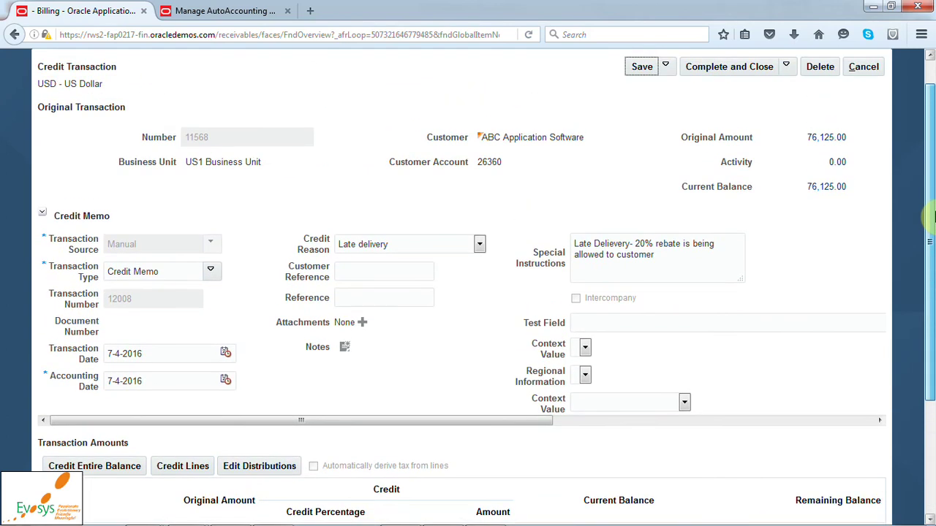
{"action": "scroll", "coordinate": [933, 217], "scroll_direction": "up", "scroll_amount": 1}
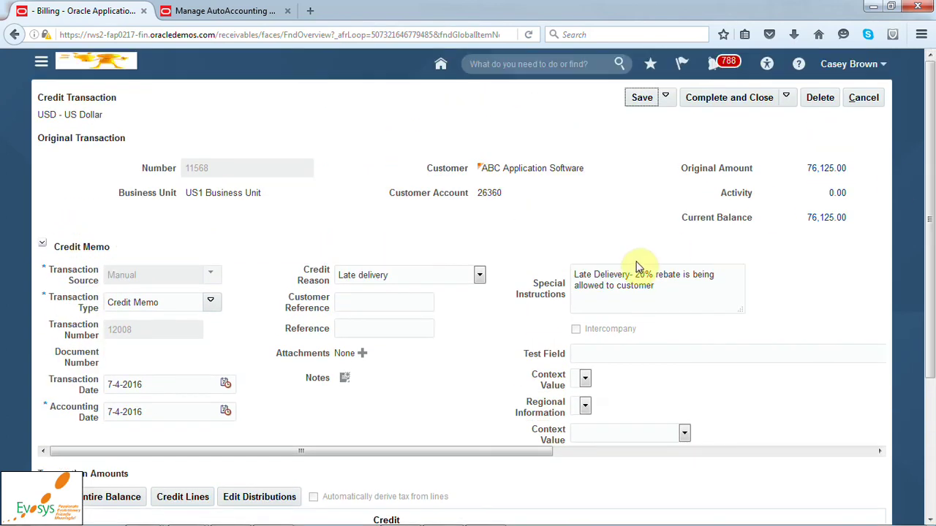